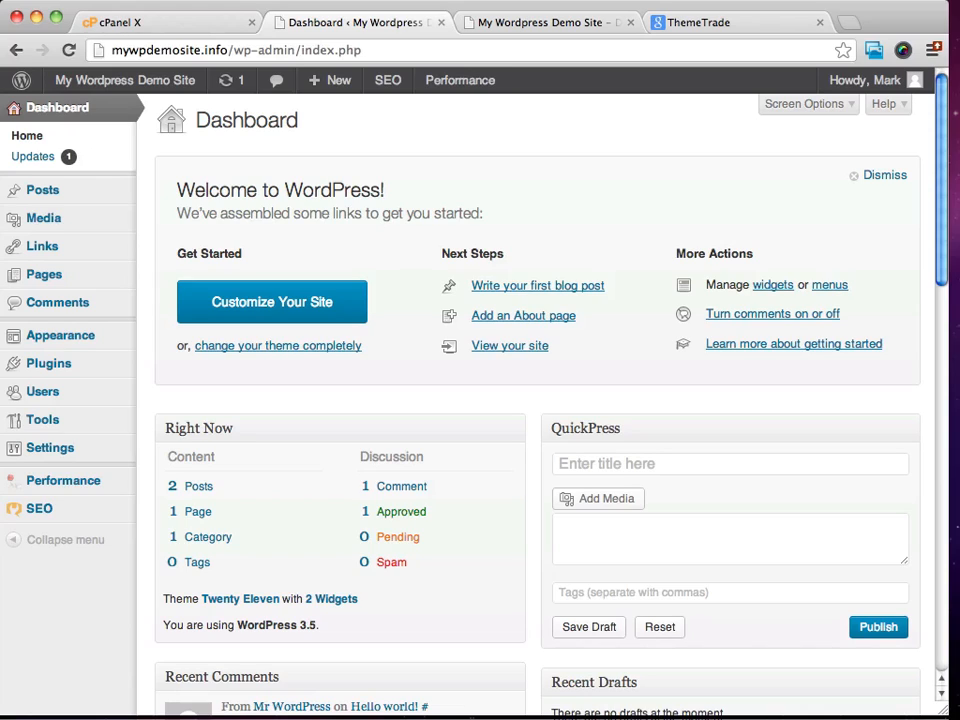
# Step: Look over the live site's front page, including its navigation bar and the listed posts
pyautogui.moveTo(42, 193)
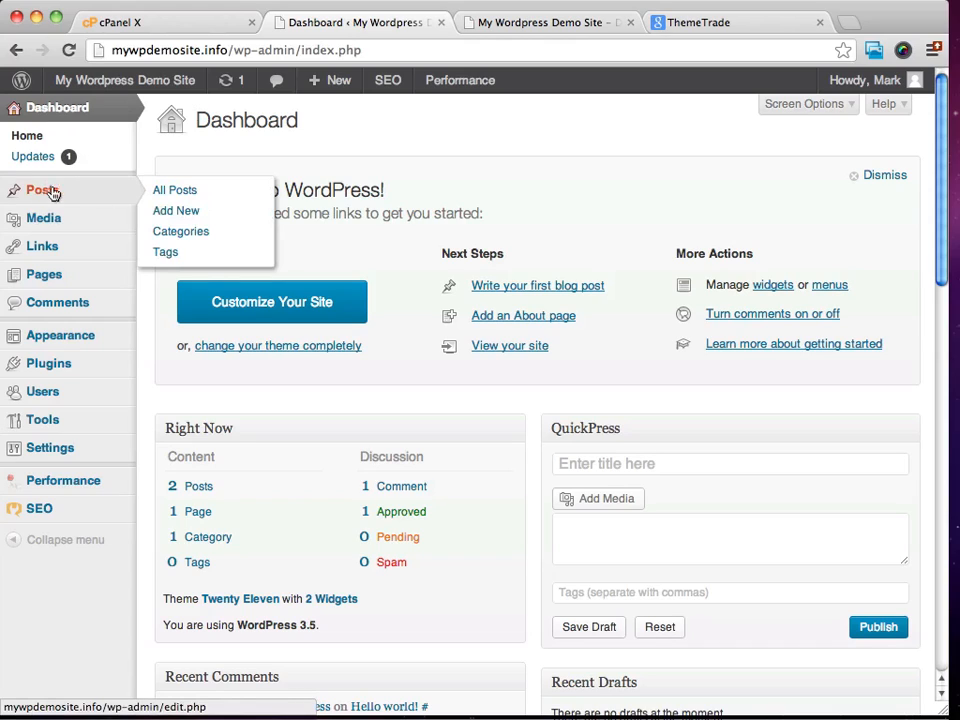
pyautogui.moveTo(40, 279)
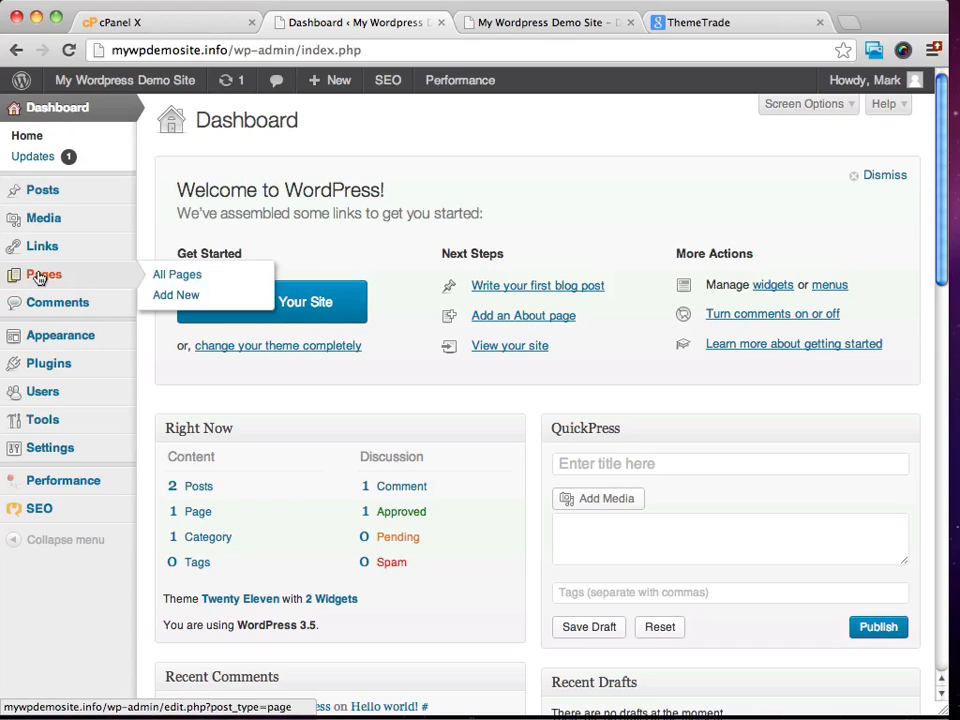
pyautogui.click(504, 28)
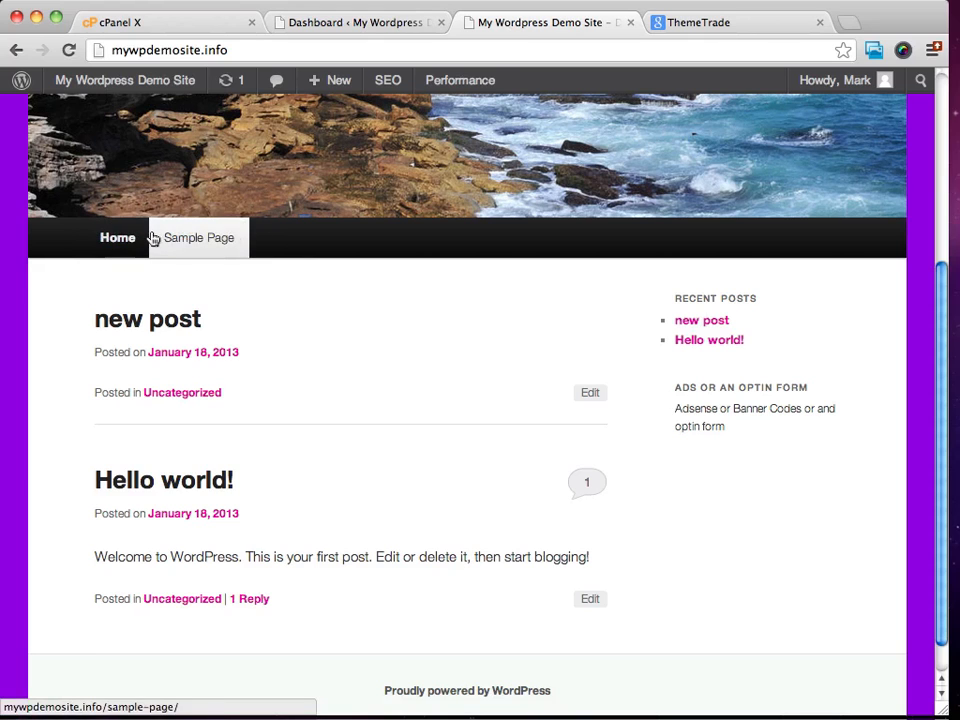
pyautogui.scroll(1, 351, 303)
pyautogui.scroll(5, 351, 303)
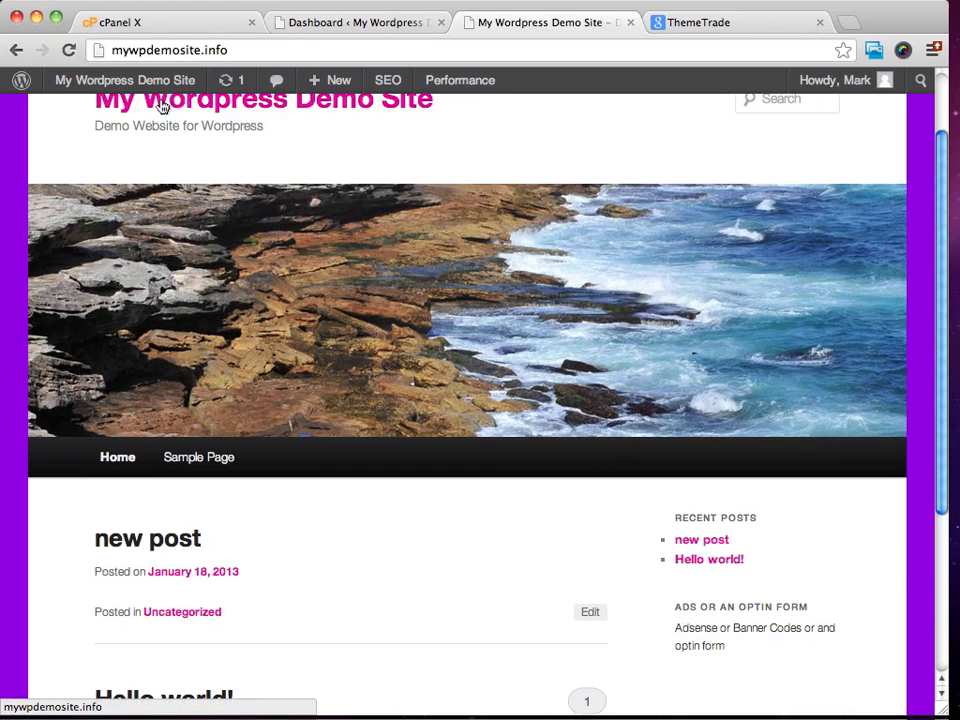
pyautogui.scroll(-3, 471, 321)
pyautogui.scroll(-1, 455, 341)
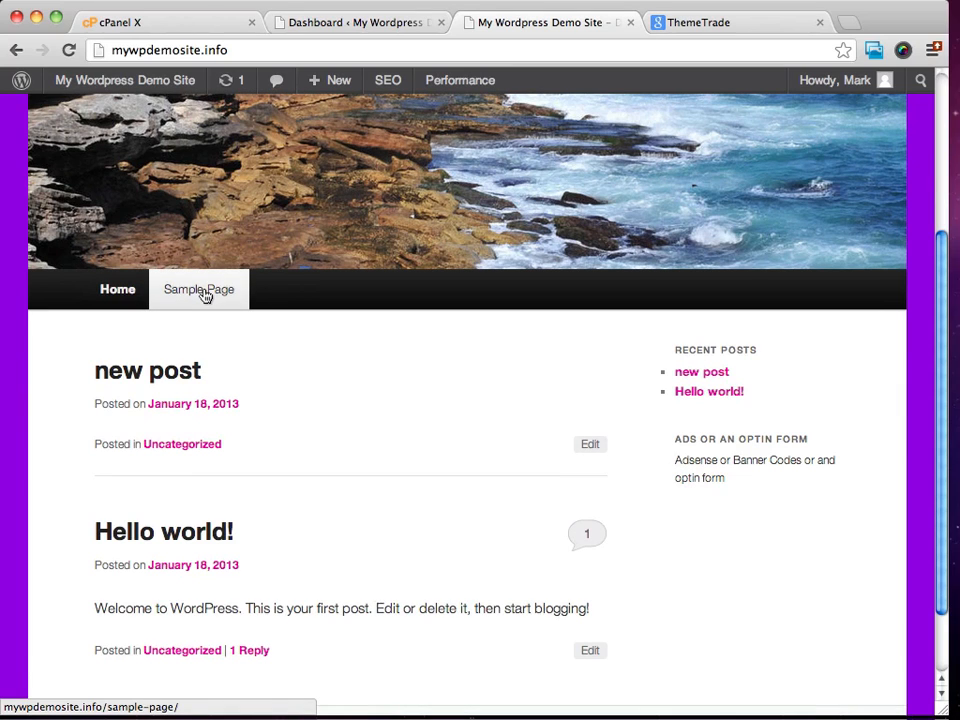
# Step: Return to the WordPress admin and create a new page titled "Privacy Policy"
pyautogui.click(349, 24)
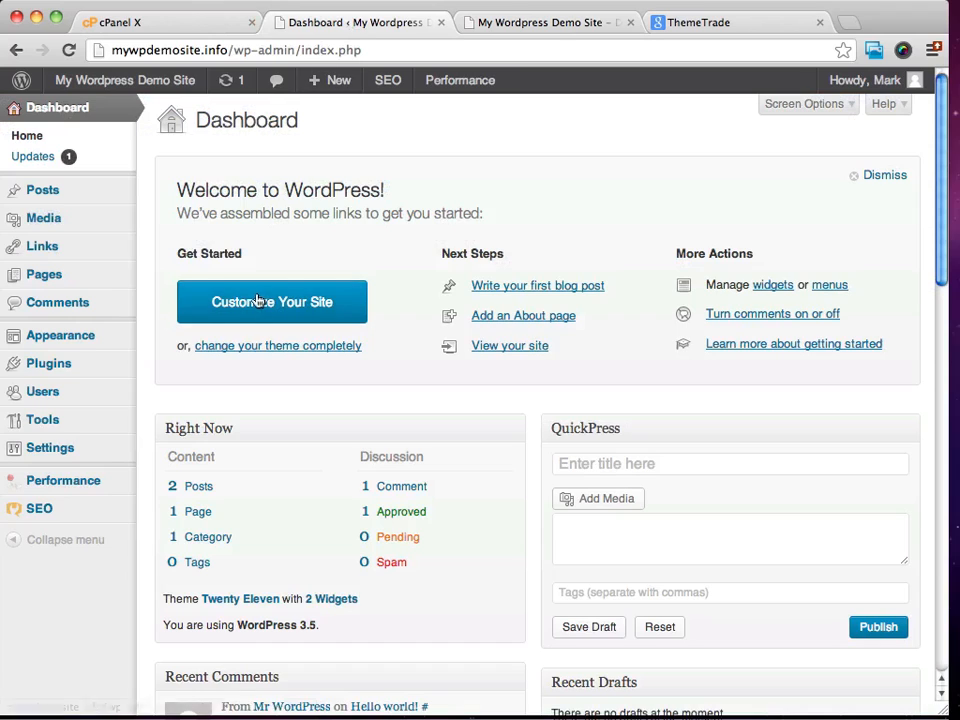
pyautogui.click(46, 276)
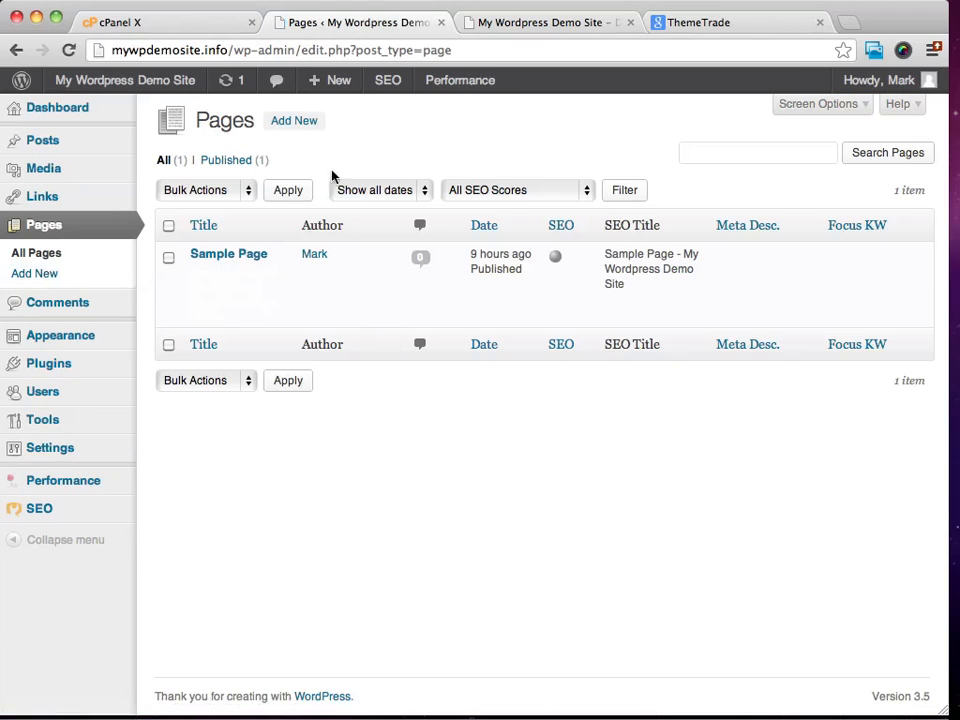
pyautogui.click(297, 125)
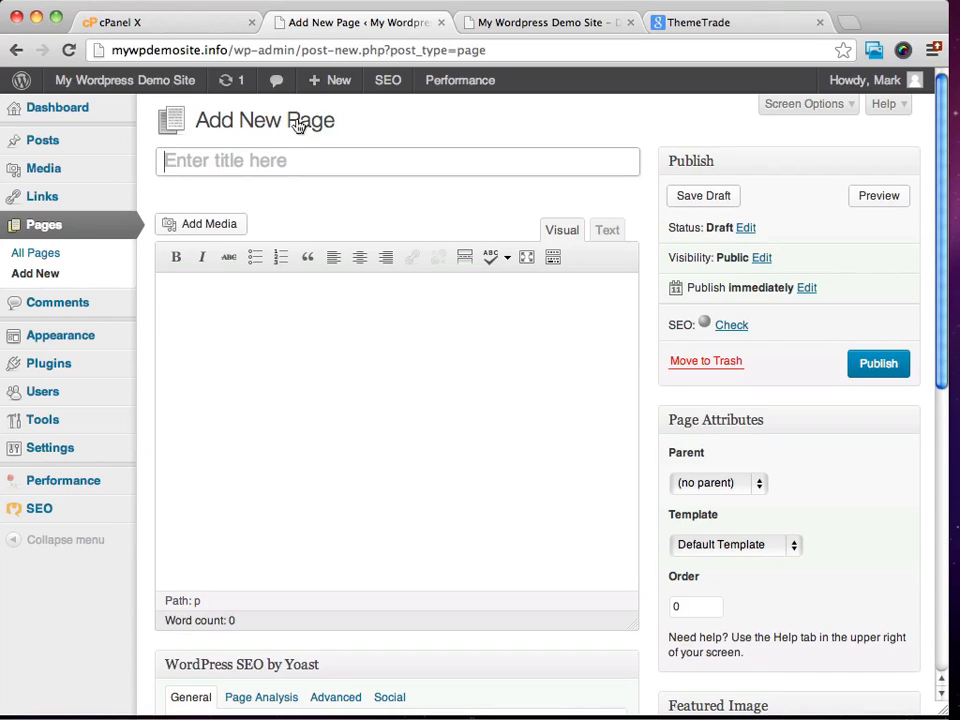
pyautogui.write('P')
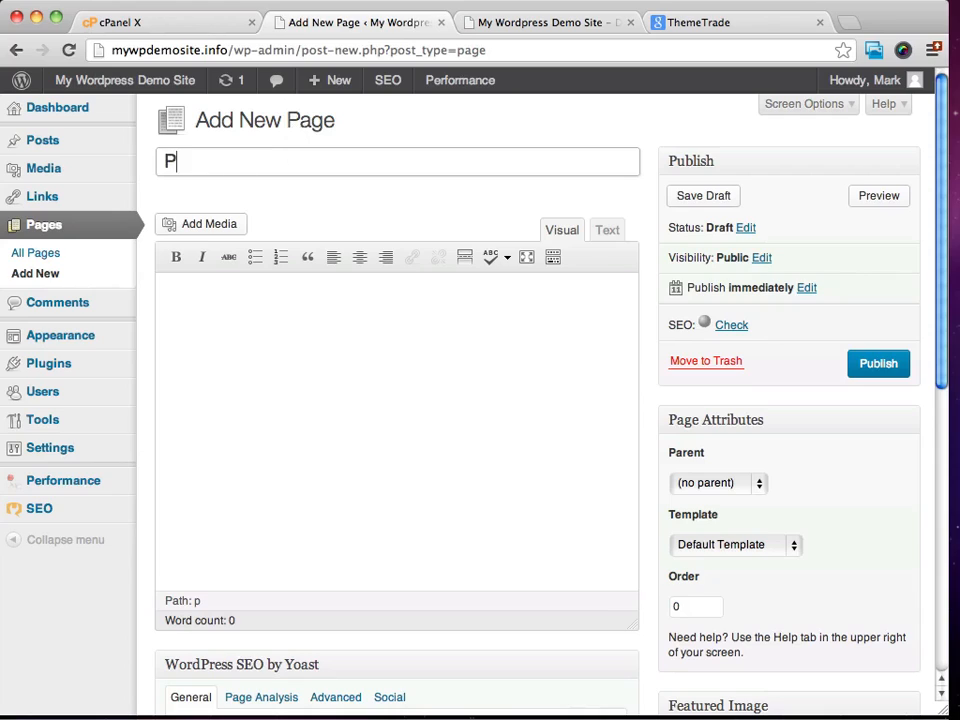
pyautogui.write('rivacy Policy')
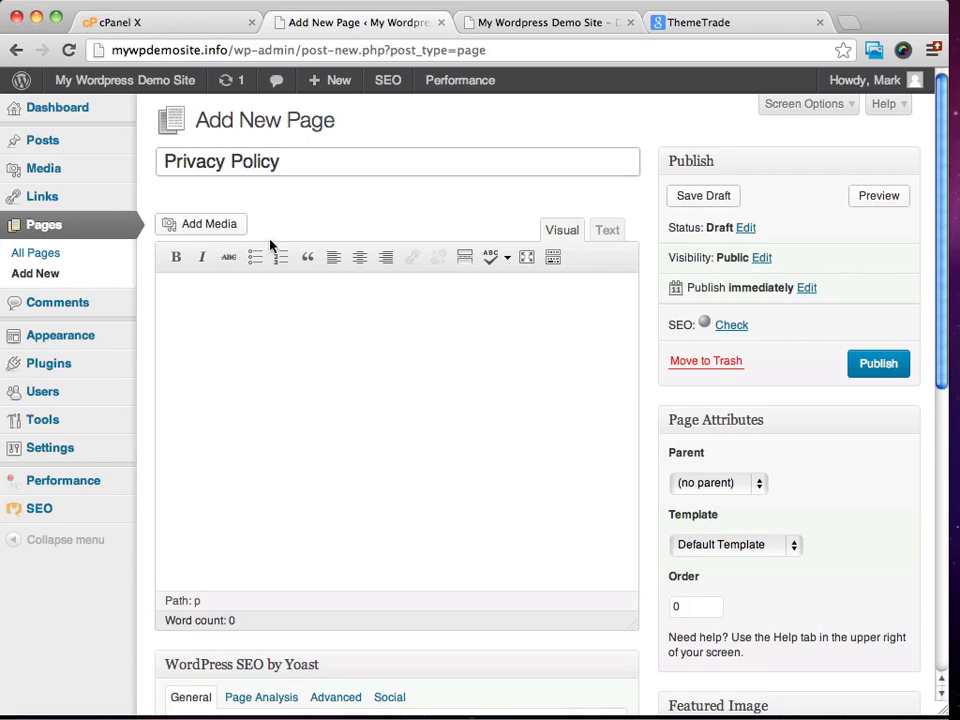
# Step: Enter "This page has our privacy policy." as the page's body text
pyautogui.click(261, 315)
pyautogui.write('This')
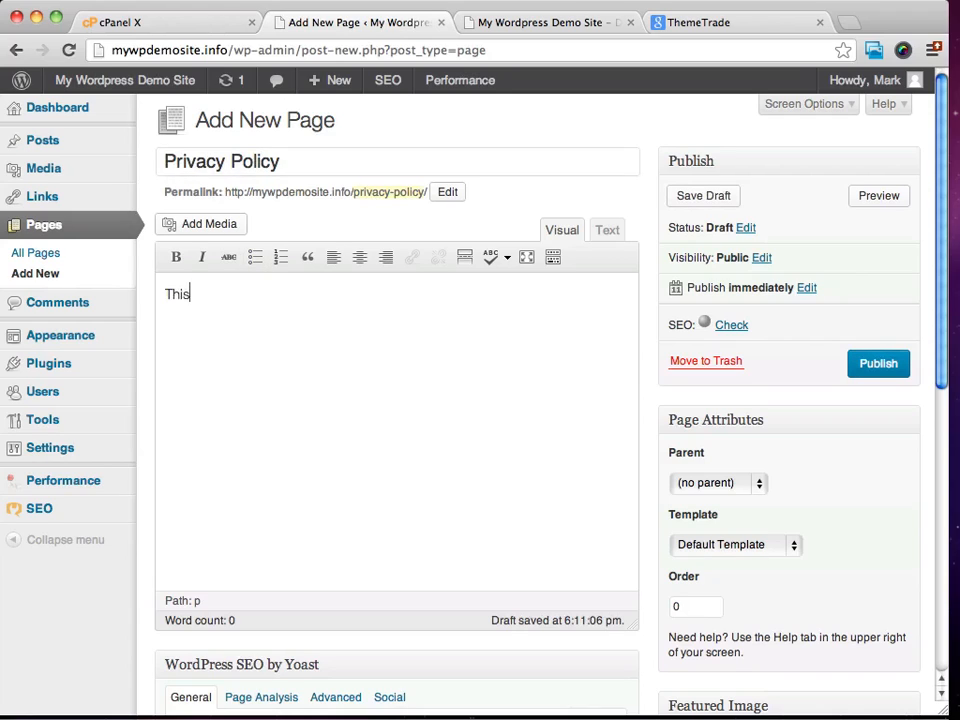
pyautogui.write(' page has our pri')
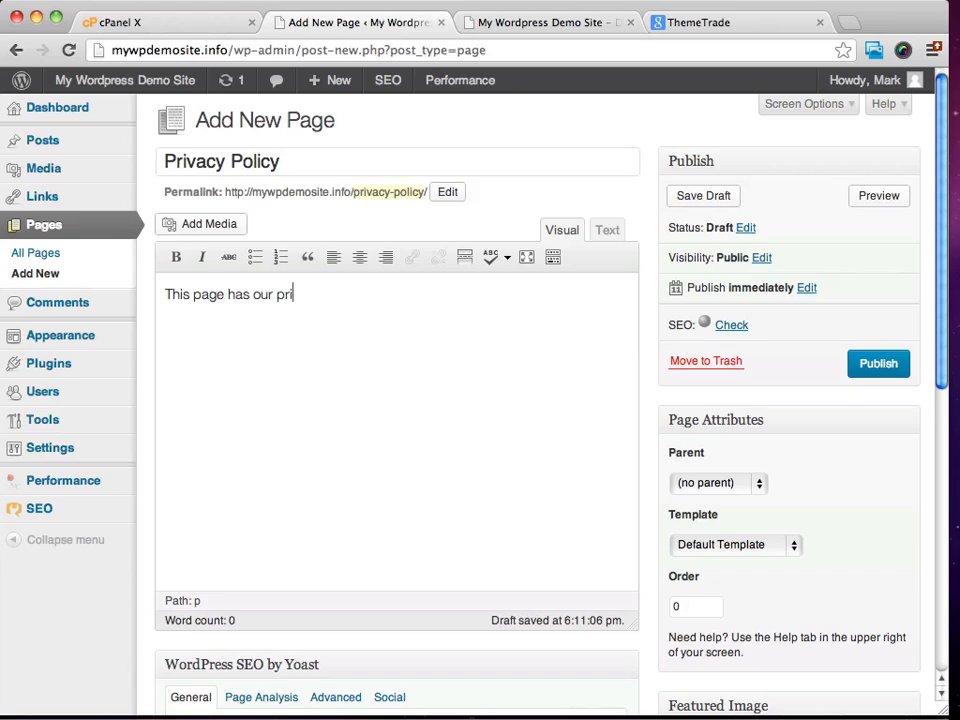
pyautogui.write('vacy policy.')
# Step: Review the WordPress SEO by Yoast fields beneath the page content
pyautogui.scroll(-5, 411, 303)
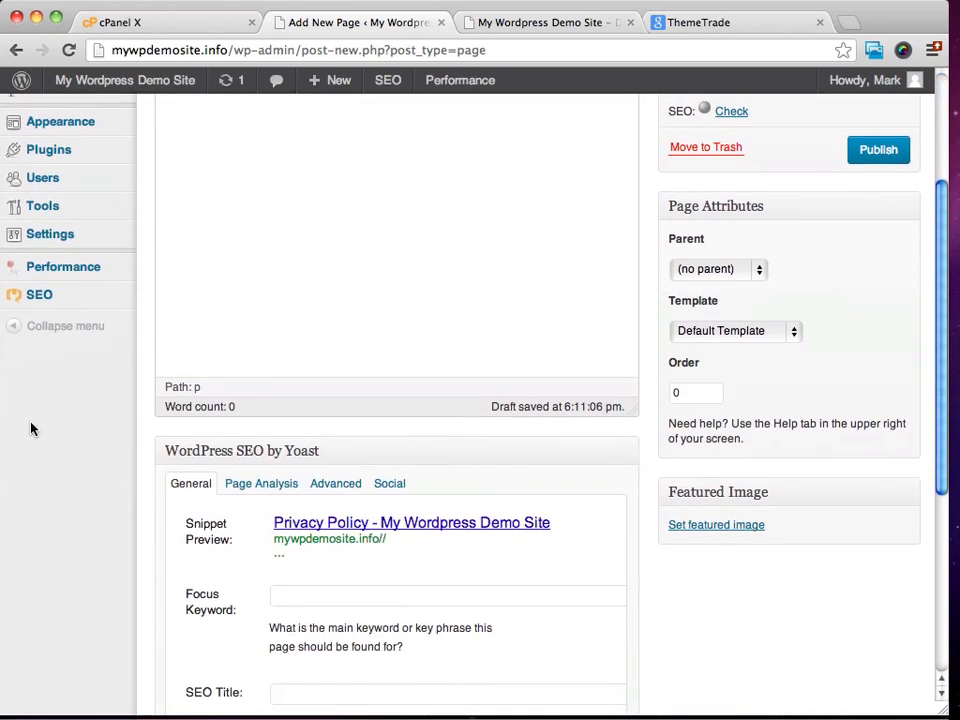
pyautogui.scroll(-4, 160, 381)
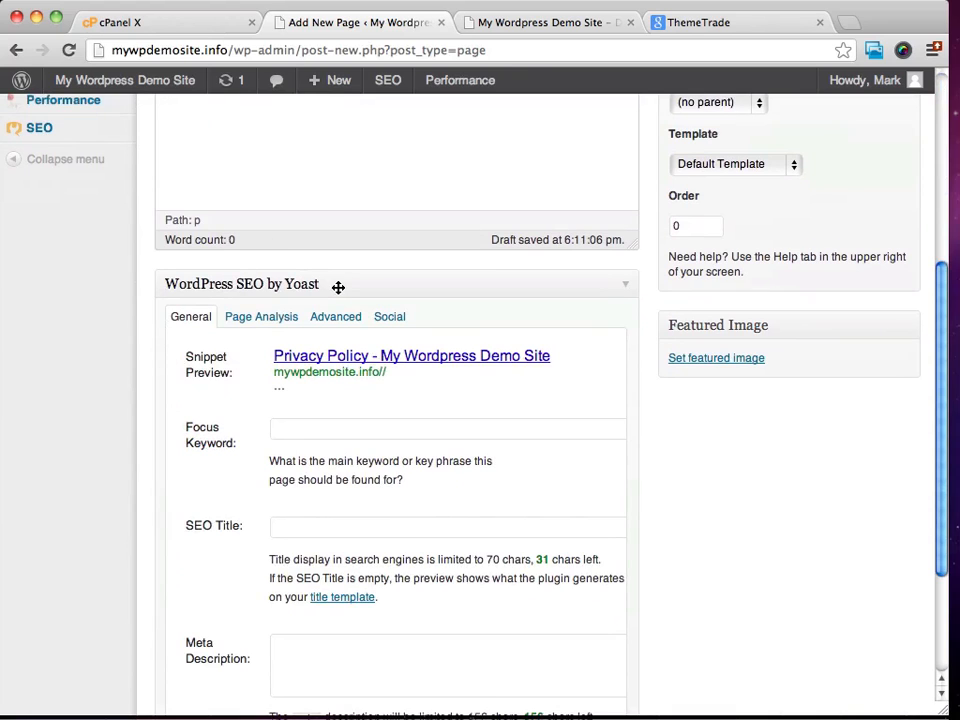
pyautogui.scroll(-4, 385, 337)
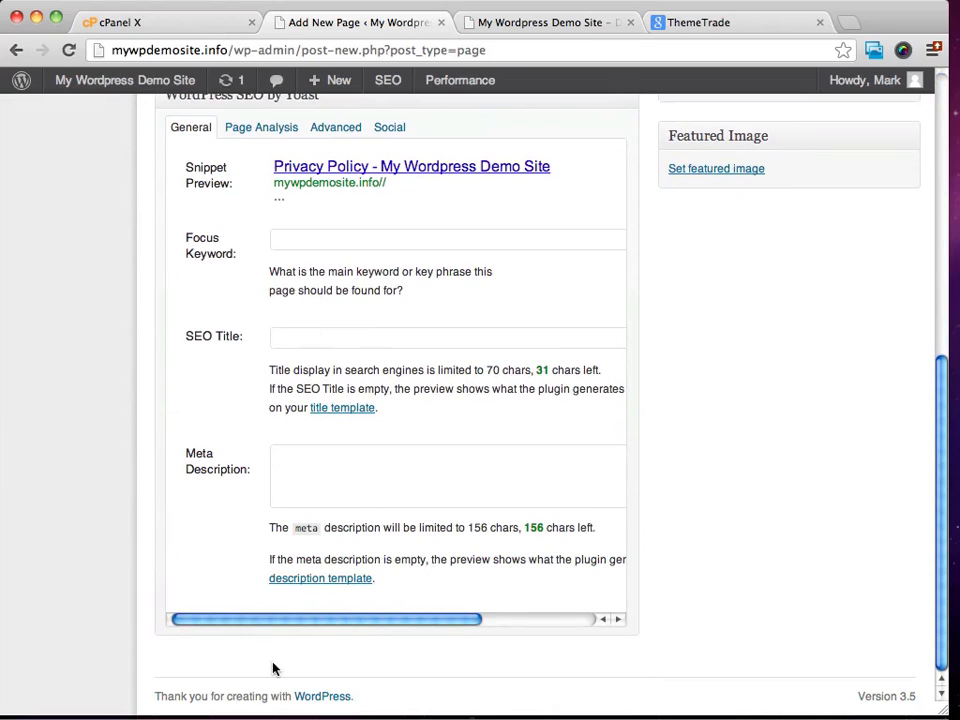
pyautogui.moveTo(362, 623); pyautogui.dragTo(339, 622)
pyautogui.scroll(5, 452, 248)
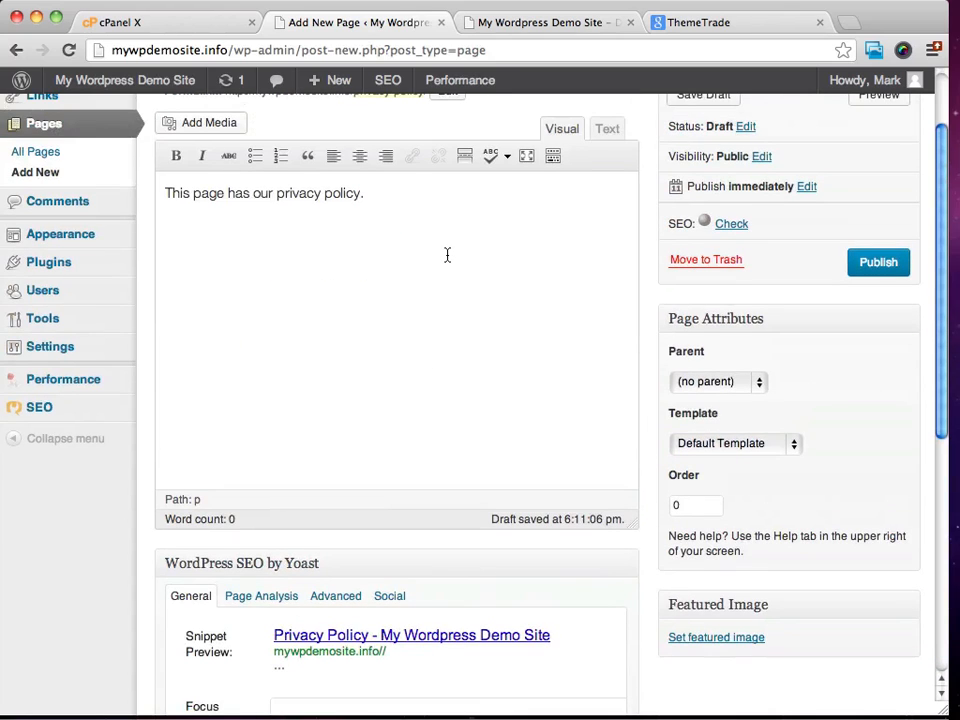
pyautogui.scroll(-1, 447, 255)
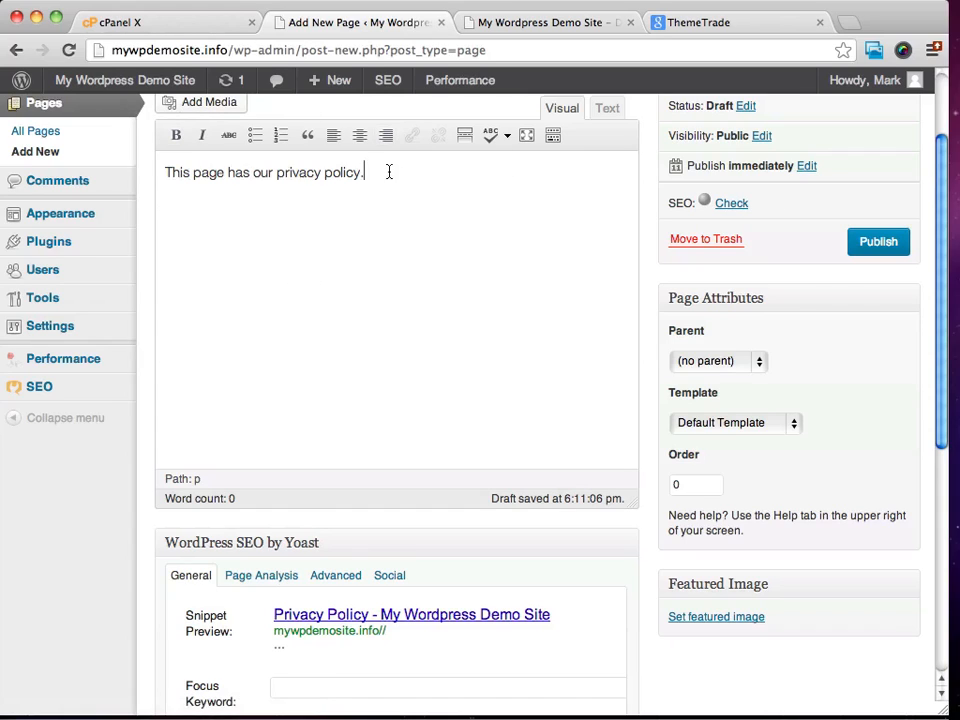
# Step: Add the paragraphs "This is a page on our site." and "It is a permanent fixture on our site.", removing the extra blank line above them
pyautogui.press('Return')
pyautogui.press('Return')
pyautogui.write('T')
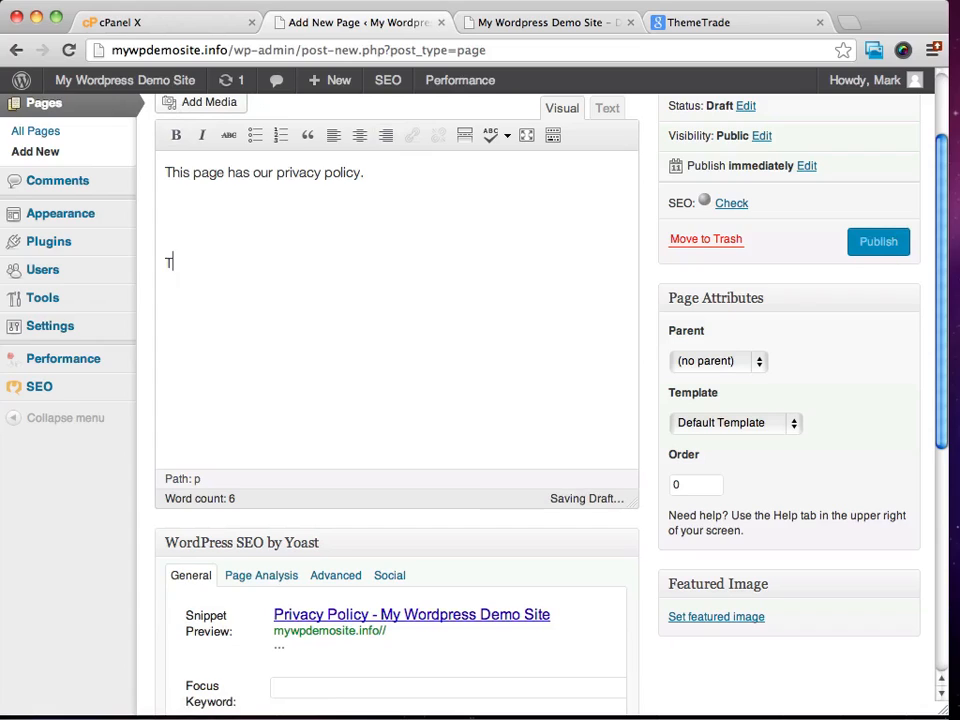
pyautogui.write('his is a')
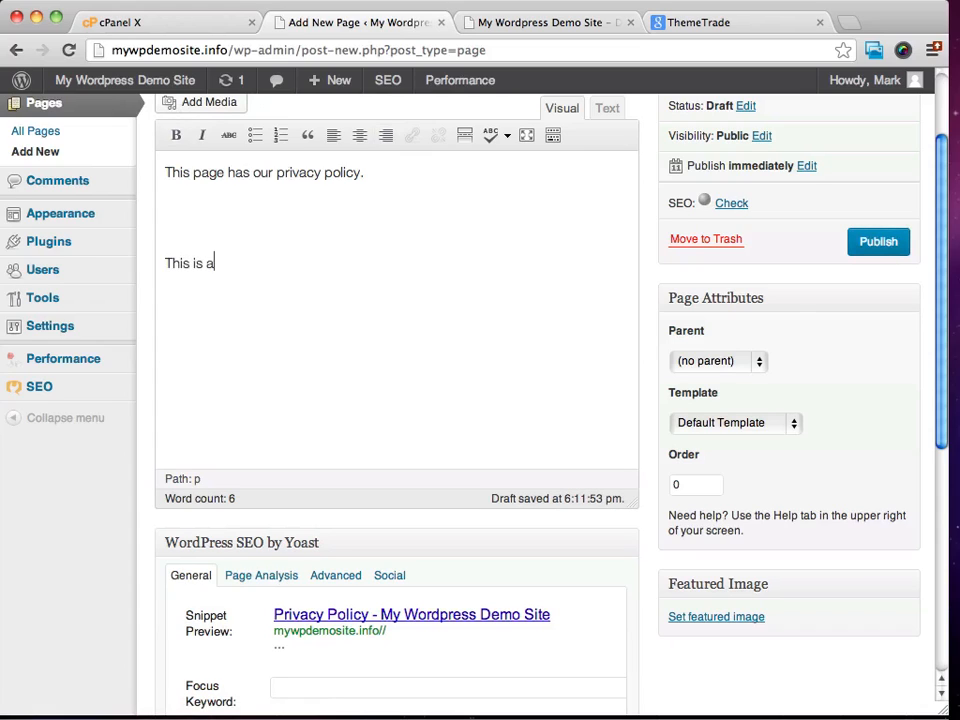
pyautogui.write(' page on our site')
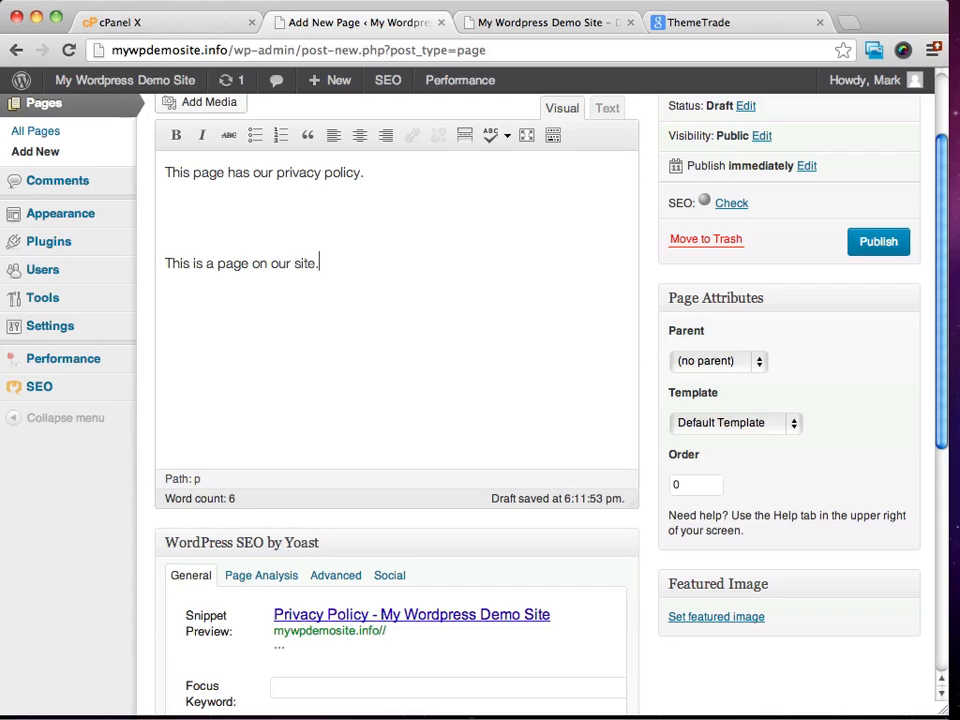
pyautogui.write('.')
pyautogui.press('Return')
pyautogui.write('It is a permanent ')
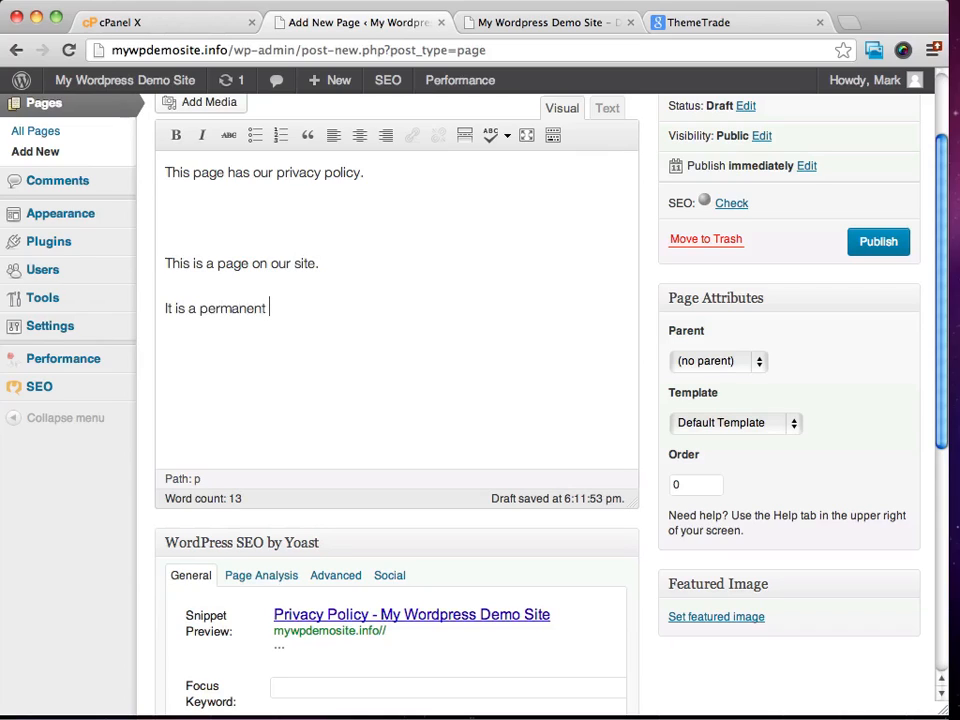
pyautogui.write('fixture on our site.')
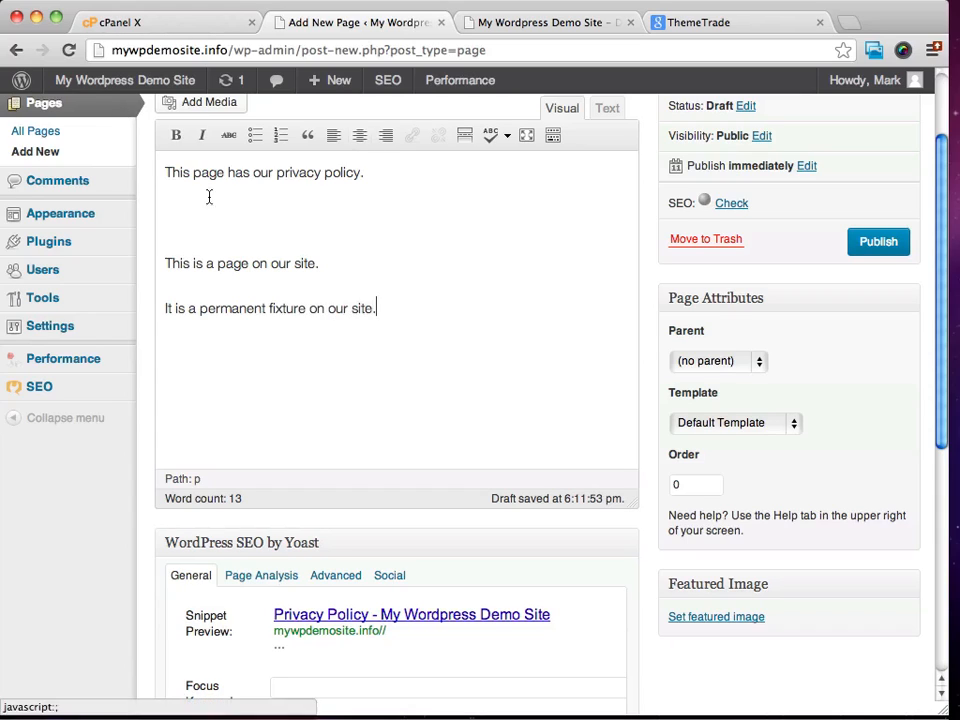
pyautogui.press('BackSpace')
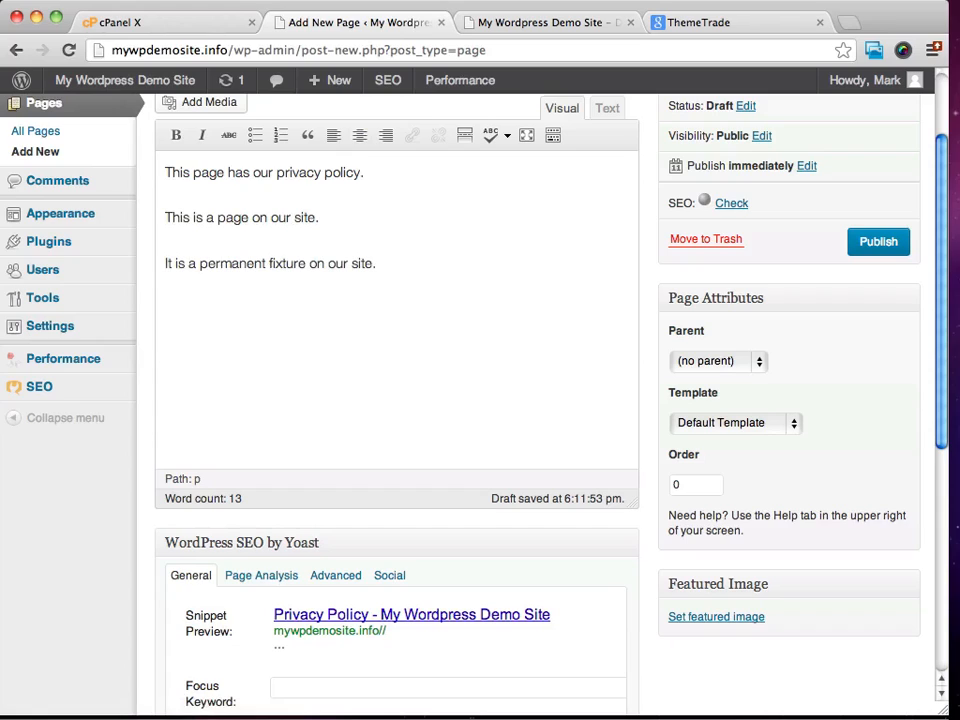
# Step: Set the last paragraph to left alignment after trying centre alignment
pyautogui.click(392, 267)
pyautogui.click(359, 136)
pyautogui.click(336, 136)
# Step: Make the word "fixture" in the last paragraph bold and italic, and publish the page
pyautogui.moveTo(268, 264); pyautogui.dragTo(310, 266)
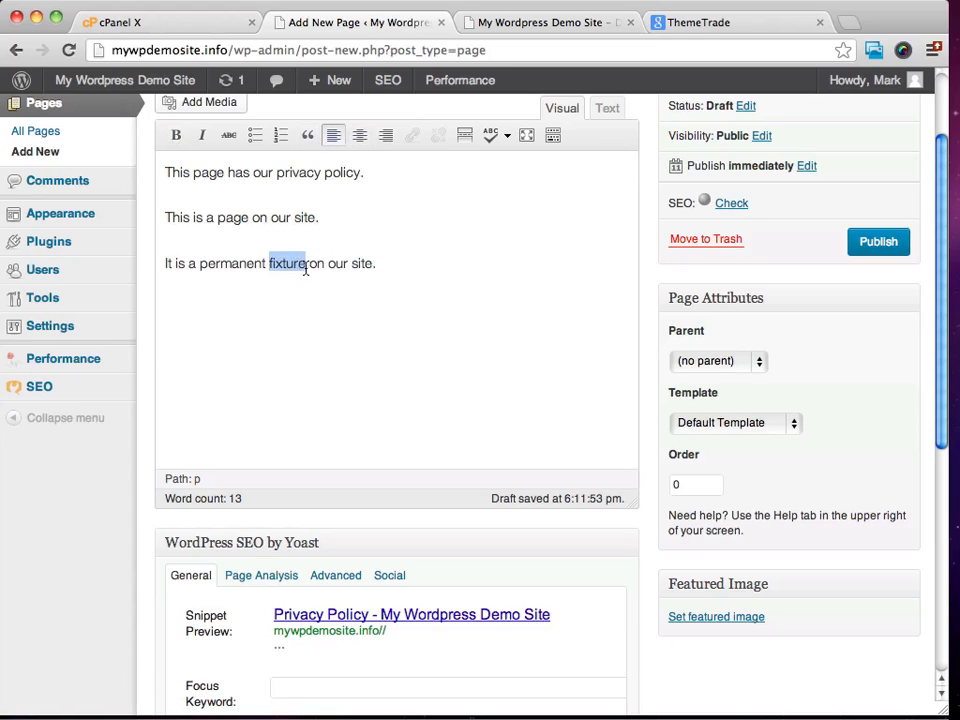
pyautogui.click(175, 137)
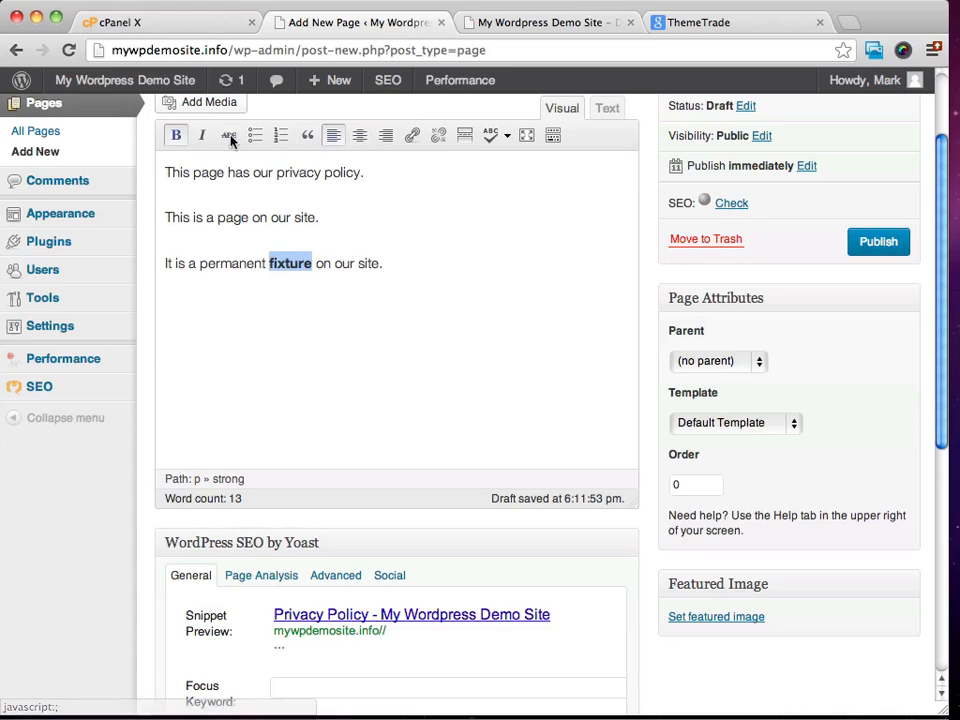
pyautogui.click(201, 137)
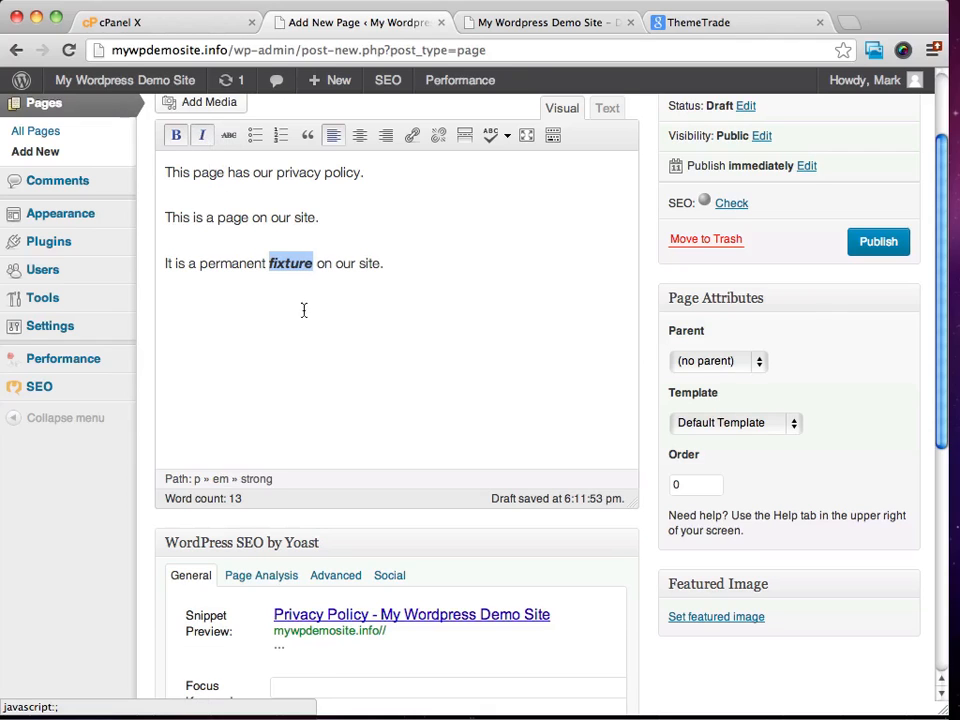
pyautogui.scroll(3, 512, 332)
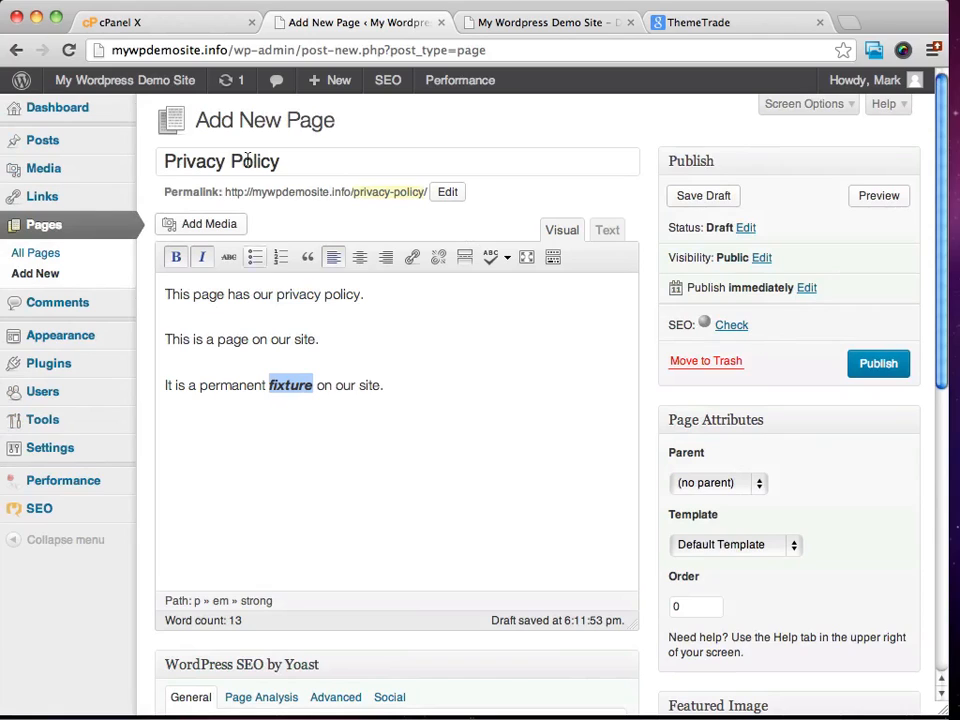
pyautogui.click(874, 365)
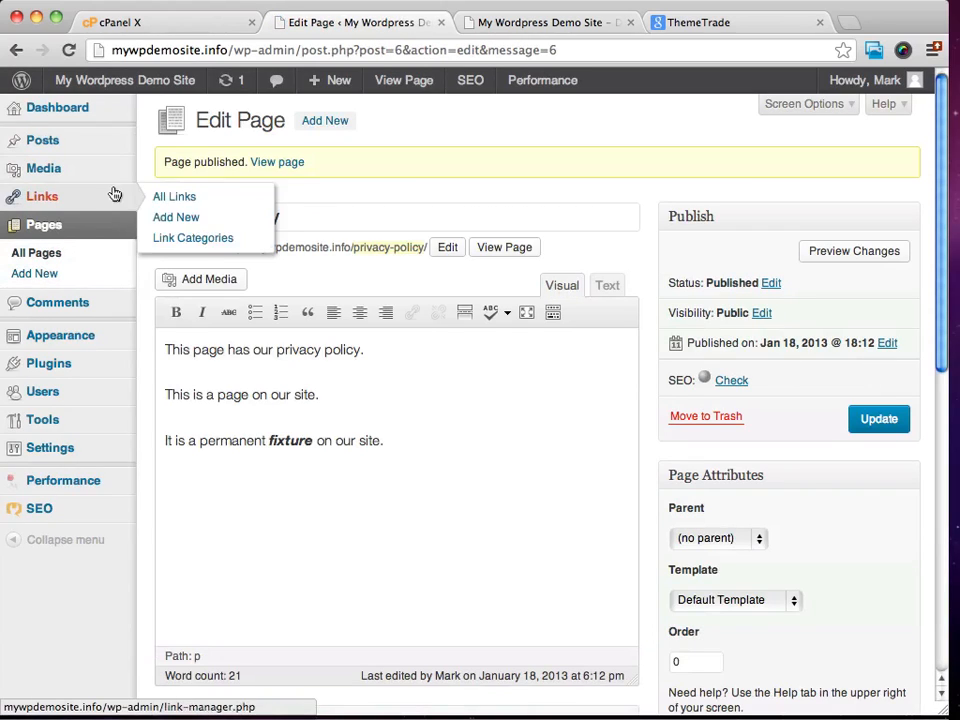
# Step: Reload the live site's front page and check its navigation bar for the new page
pyautogui.click(530, 22)
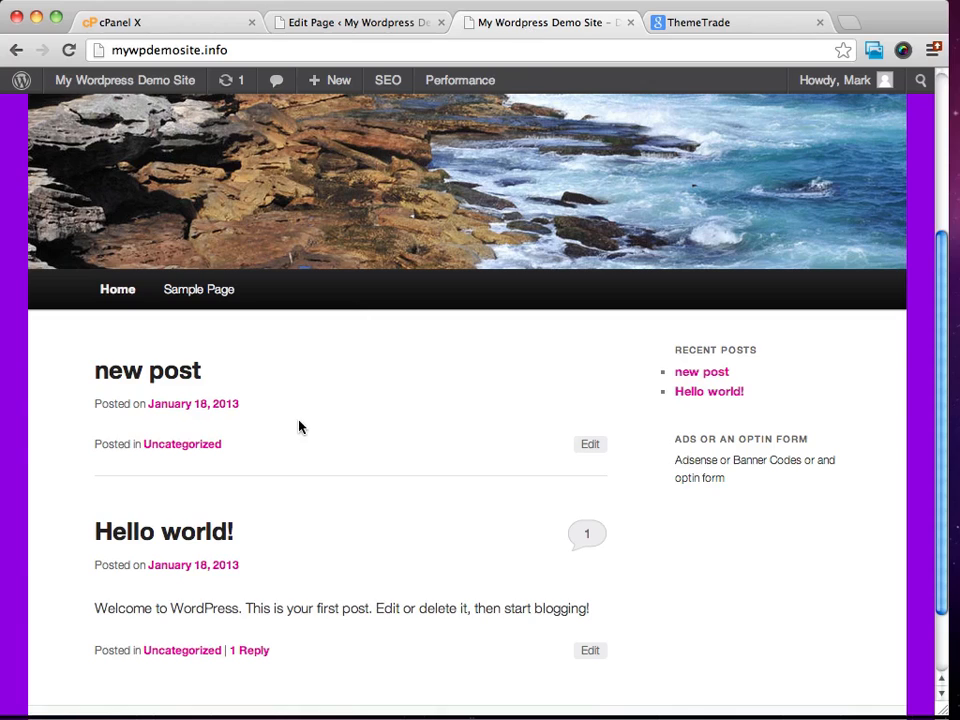
pyautogui.click(69, 50)
pyautogui.click(69, 50)
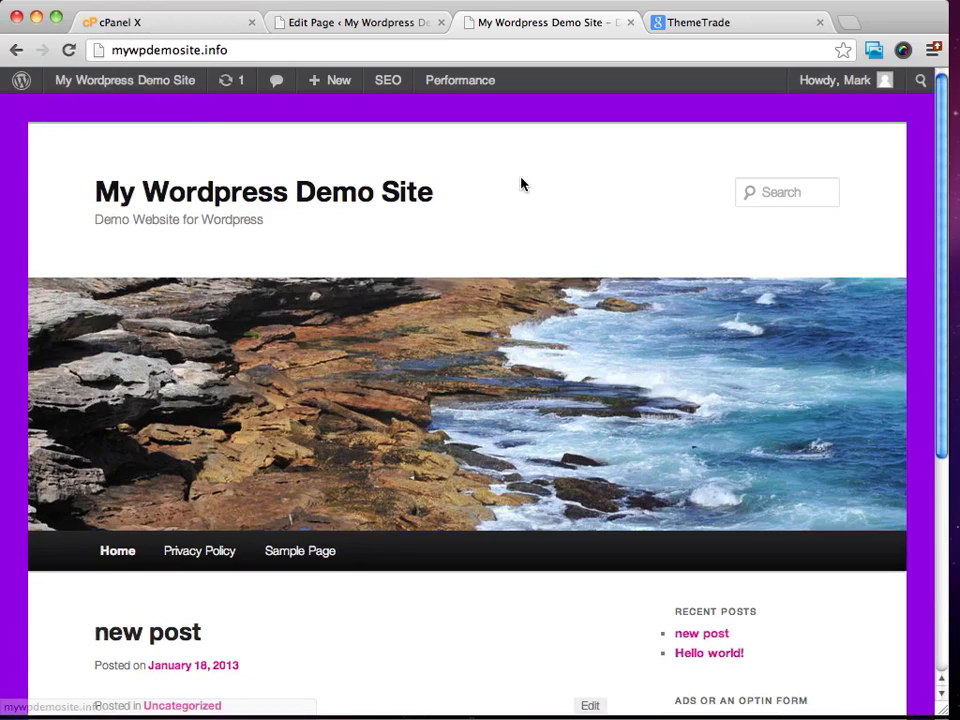
pyautogui.scroll(-3, 538, 171)
pyautogui.scroll(-3, 509, 180)
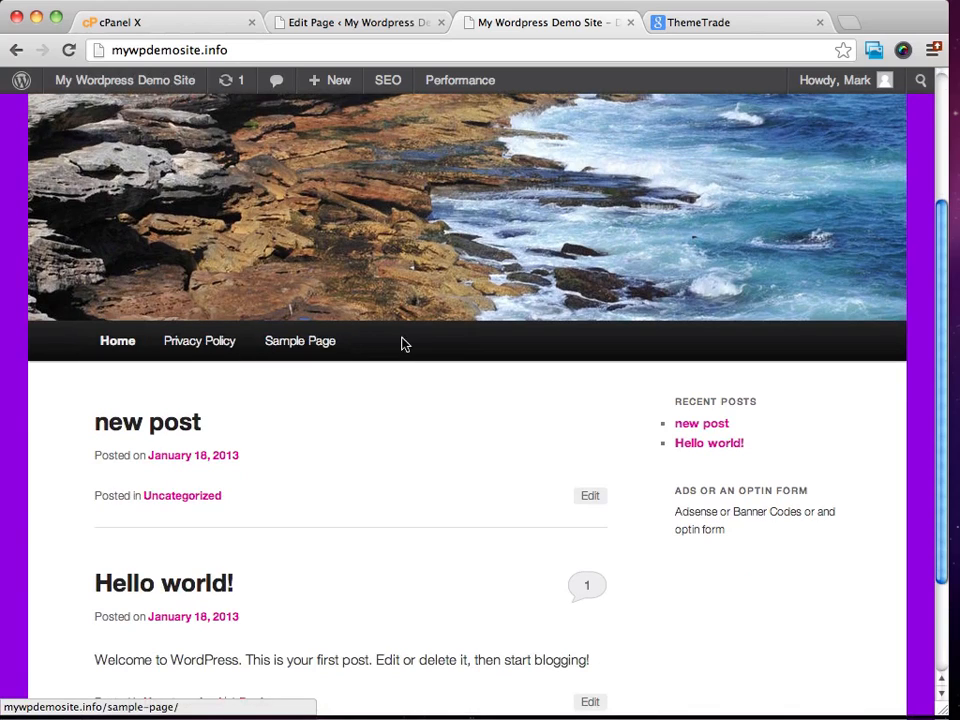
# Step: View the Sample Page on the live site and return to the front page
pyautogui.click(305, 344)
pyautogui.scroll(-5, 540, 182)
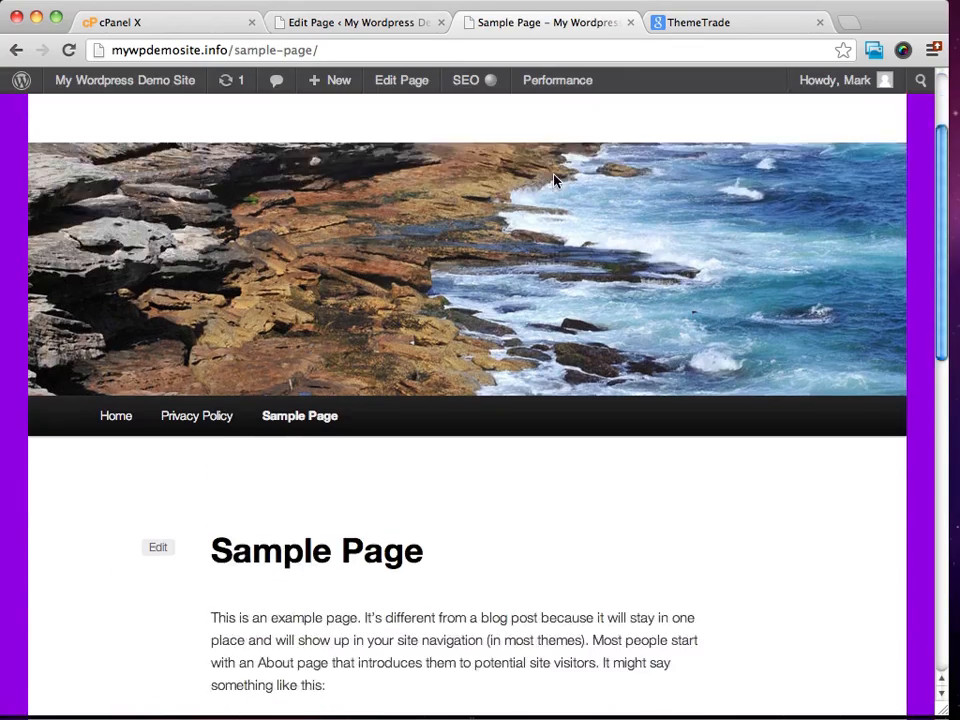
pyautogui.scroll(3, 358, 348)
pyautogui.press('super+Left')
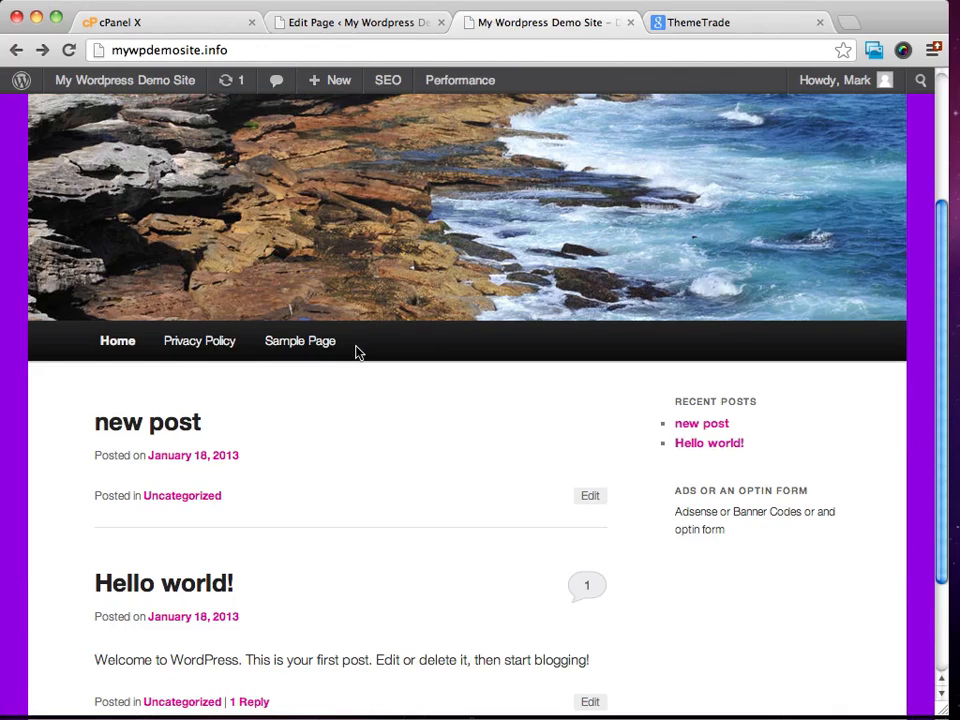
# Step: Open the Privacy Policy page on the live site and check its published text
pyautogui.click(195, 343)
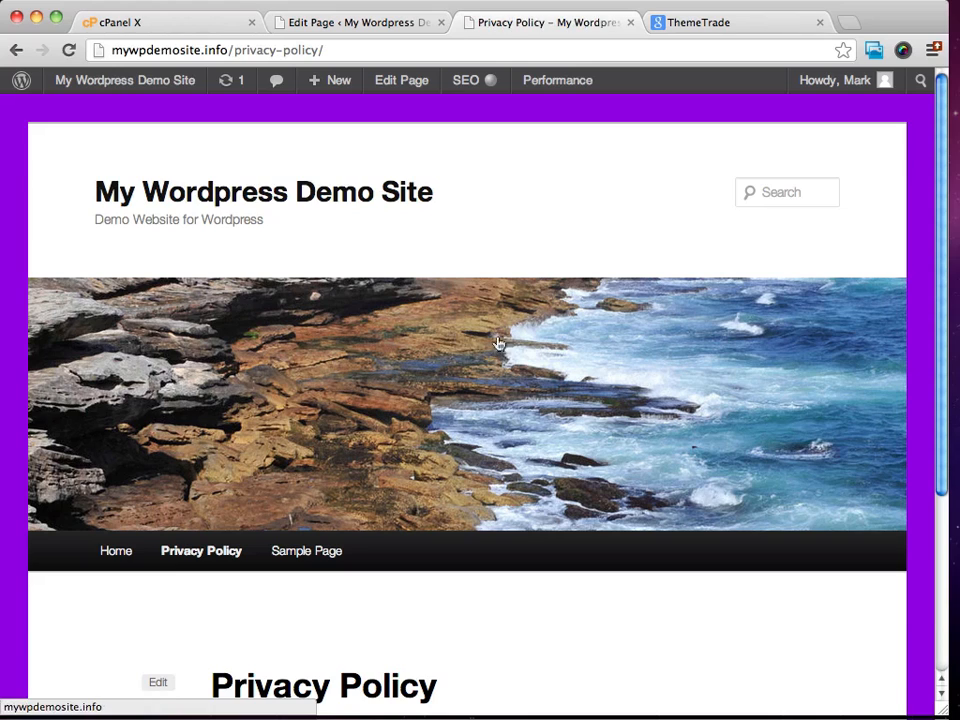
pyautogui.scroll(-3, 503, 336)
pyautogui.scroll(-2, 506, 333)
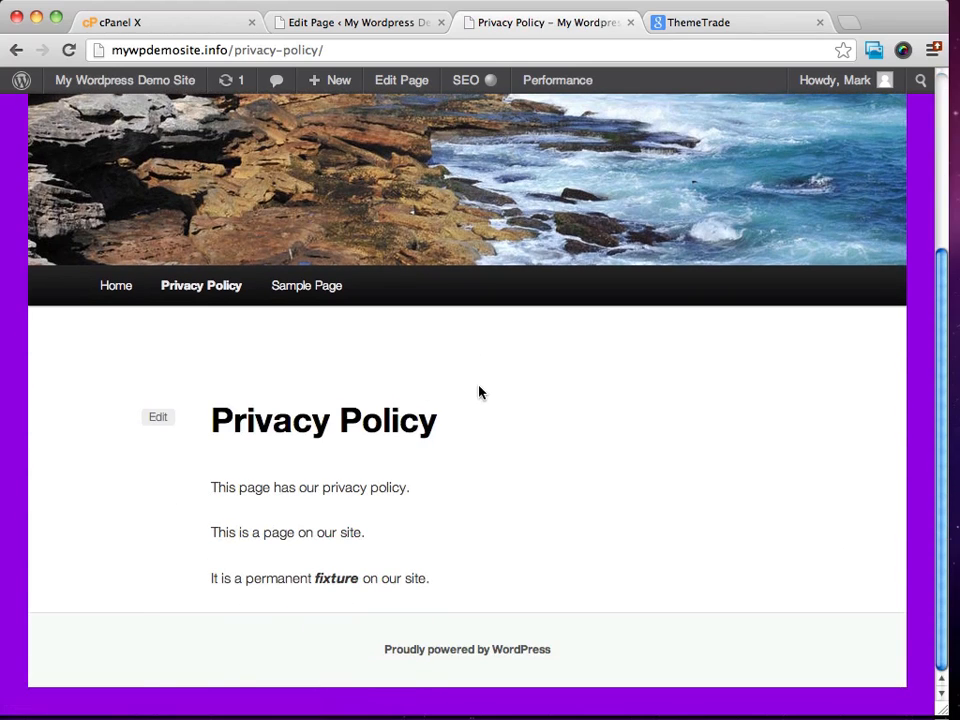
# Step: Leave the Privacy Policy page for the front page, and start a new post in the site's admin area
pyautogui.press('super+Left')
pyautogui.scroll(4, 262, 116)
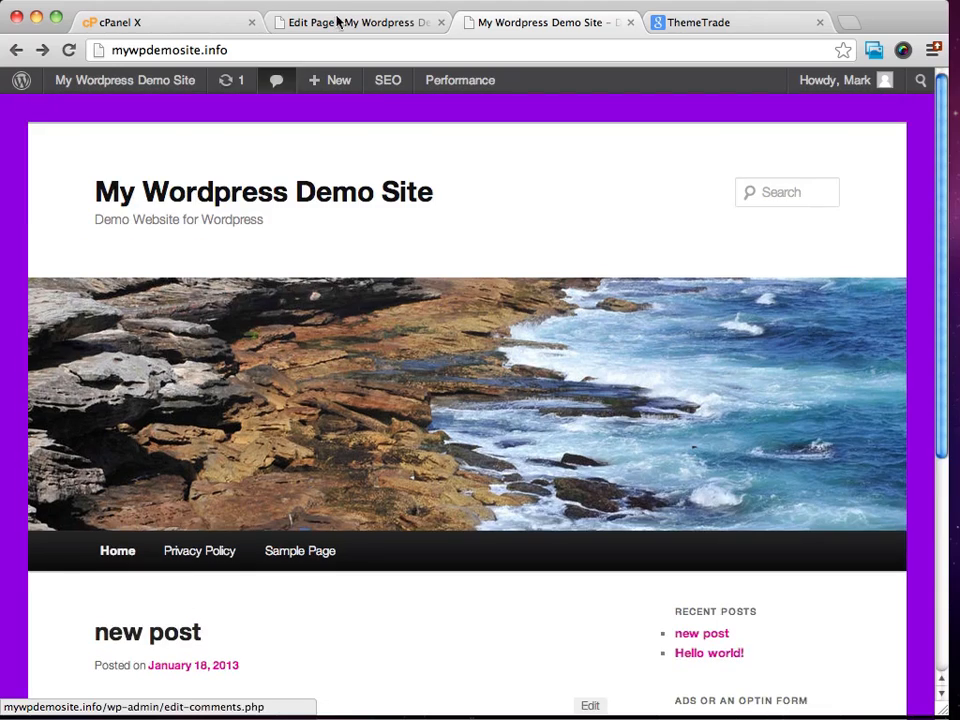
pyautogui.click(345, 22)
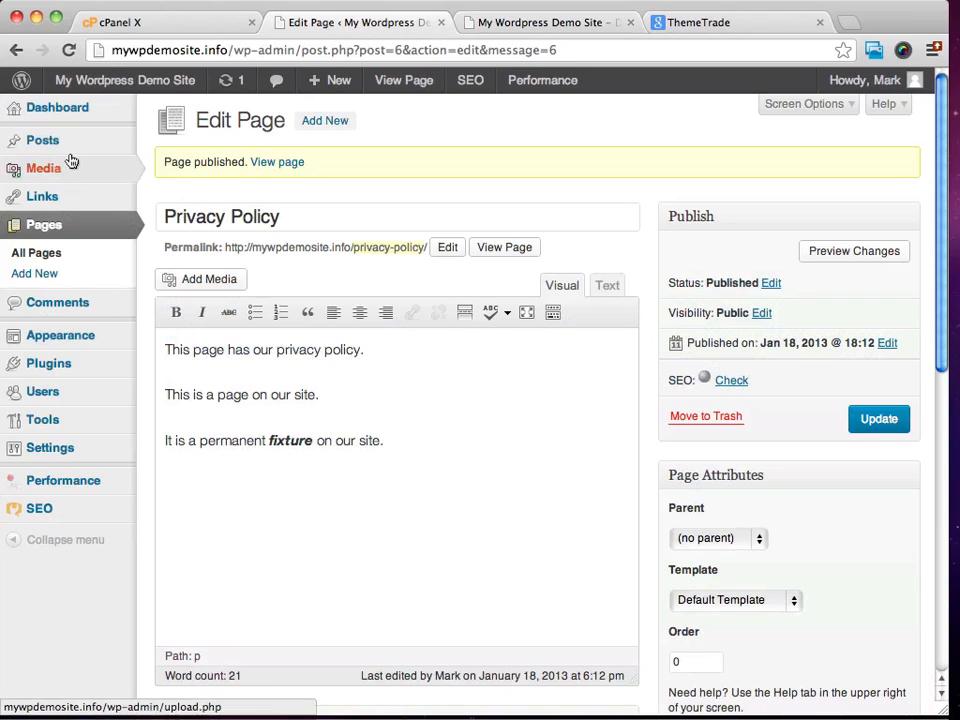
pyautogui.moveTo(65, 151)
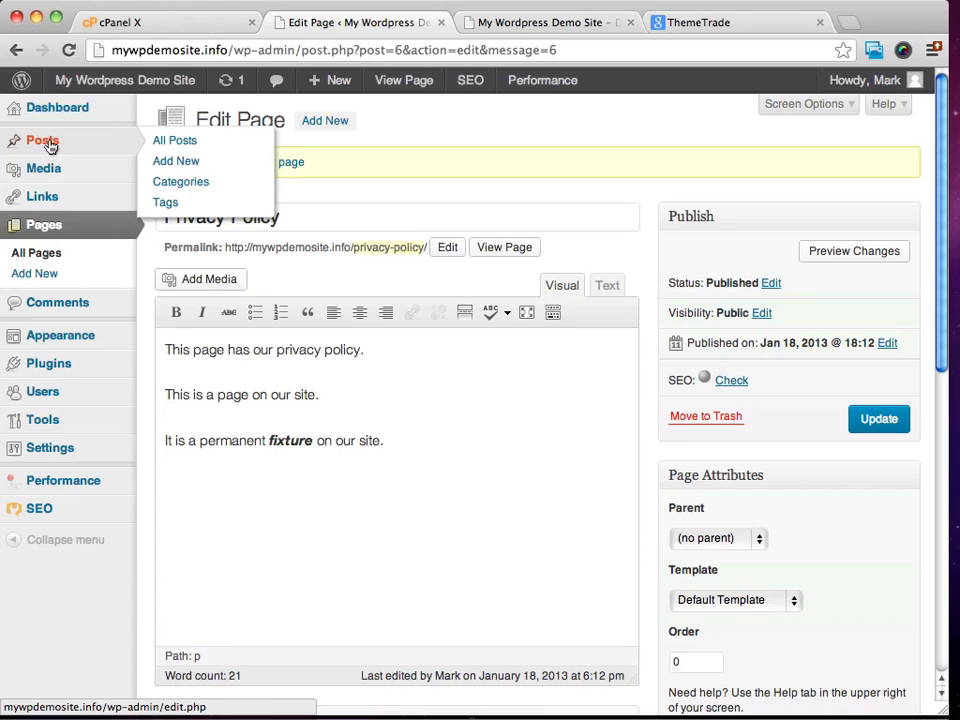
pyautogui.click(50, 146)
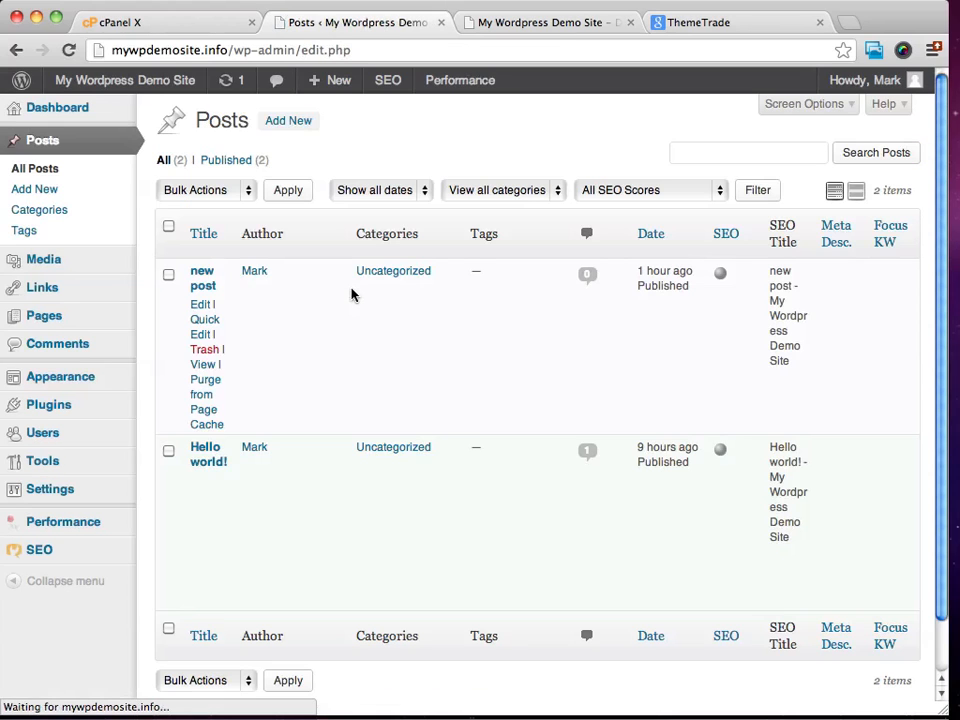
pyautogui.click(287, 121)
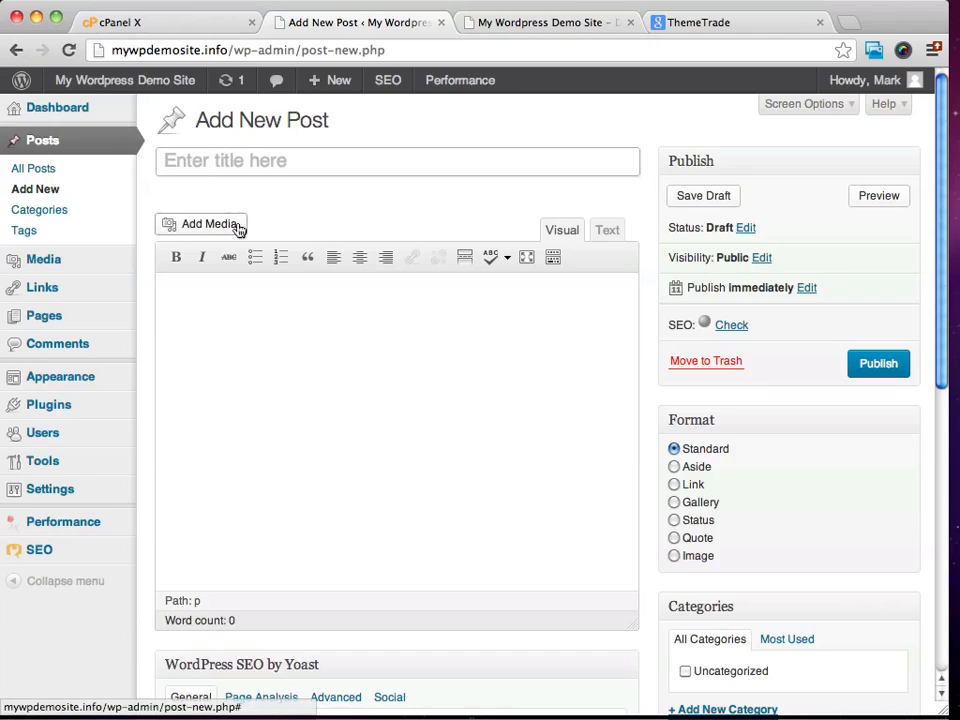
# Step: Title the new post "this is my new post"
pyautogui.click(296, 162)
pyautogui.write('t')
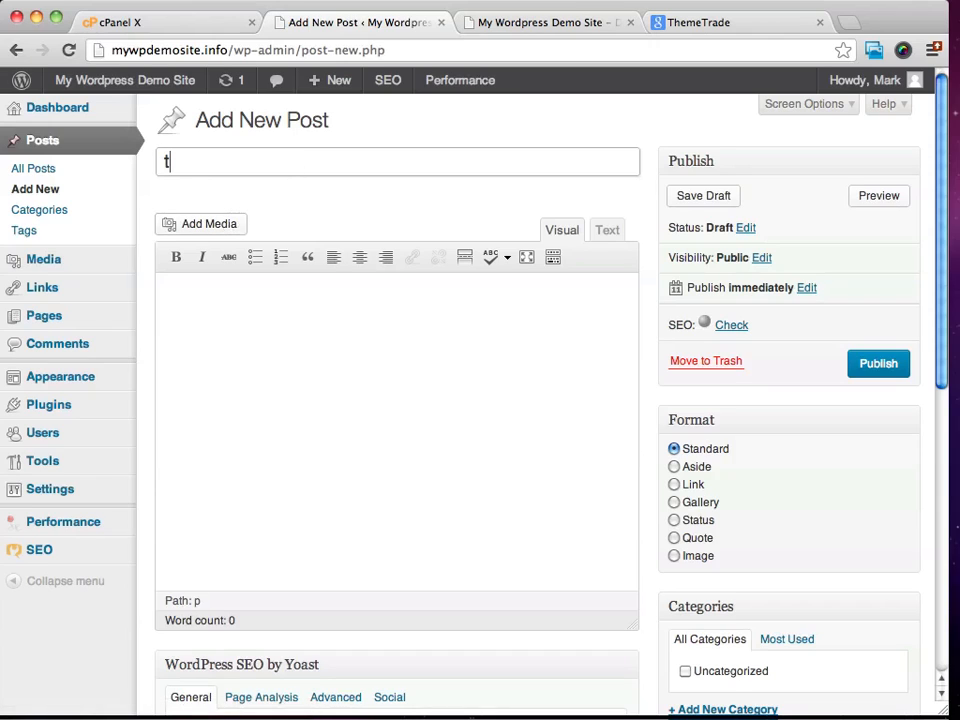
pyautogui.write('his is my new post')
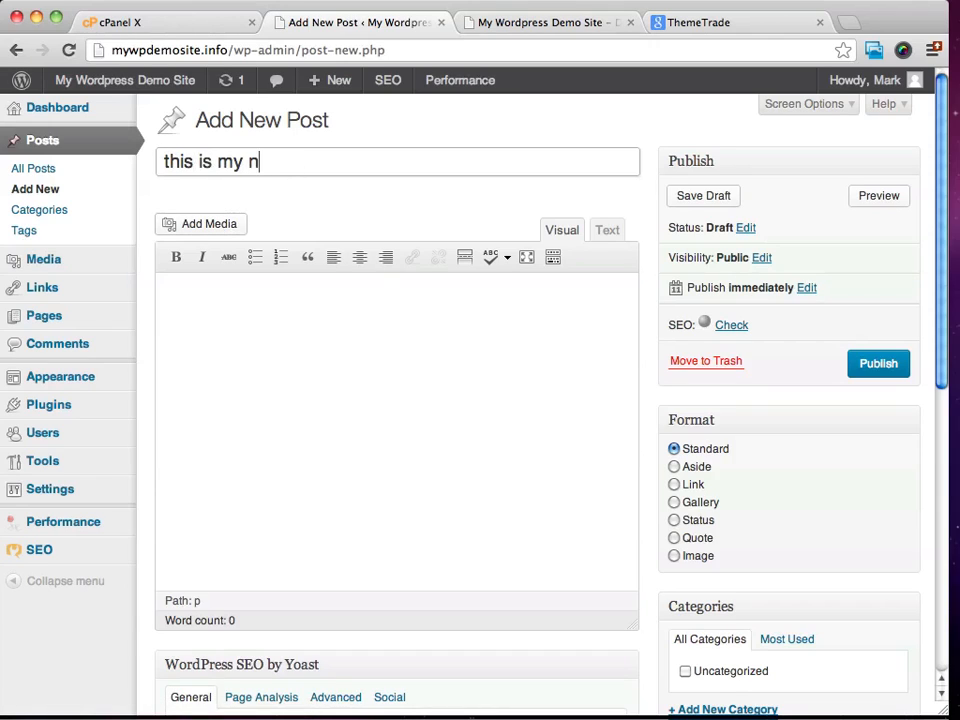
# Step: Write two body paragraphs: "This is the new post that I was telling you about." and "It is a full sized post."
pyautogui.click(253, 336)
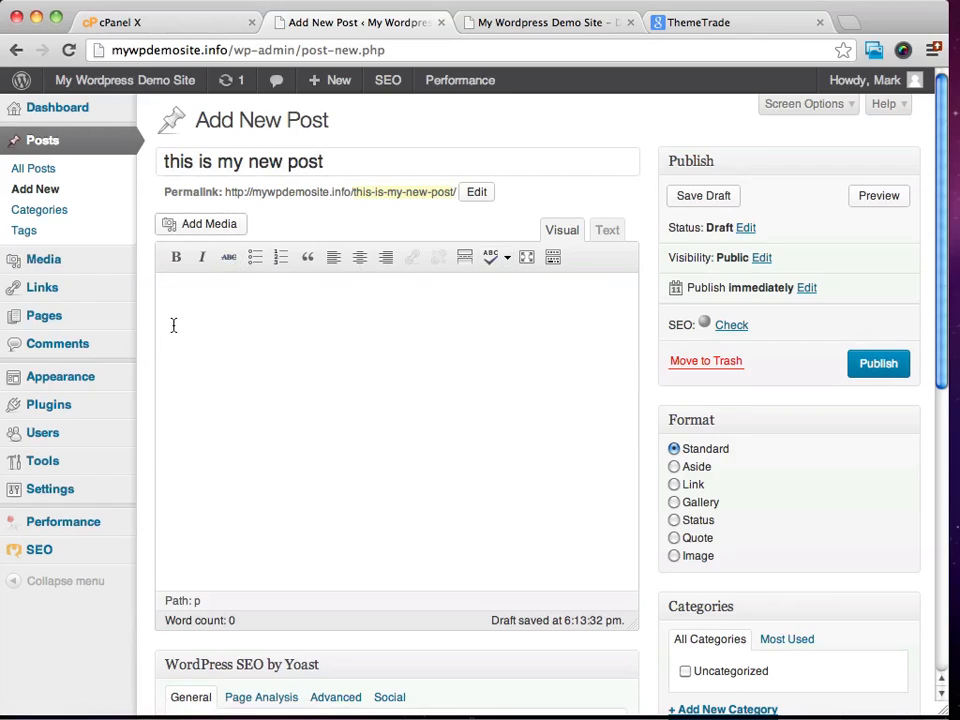
pyautogui.write('This is the new post that')
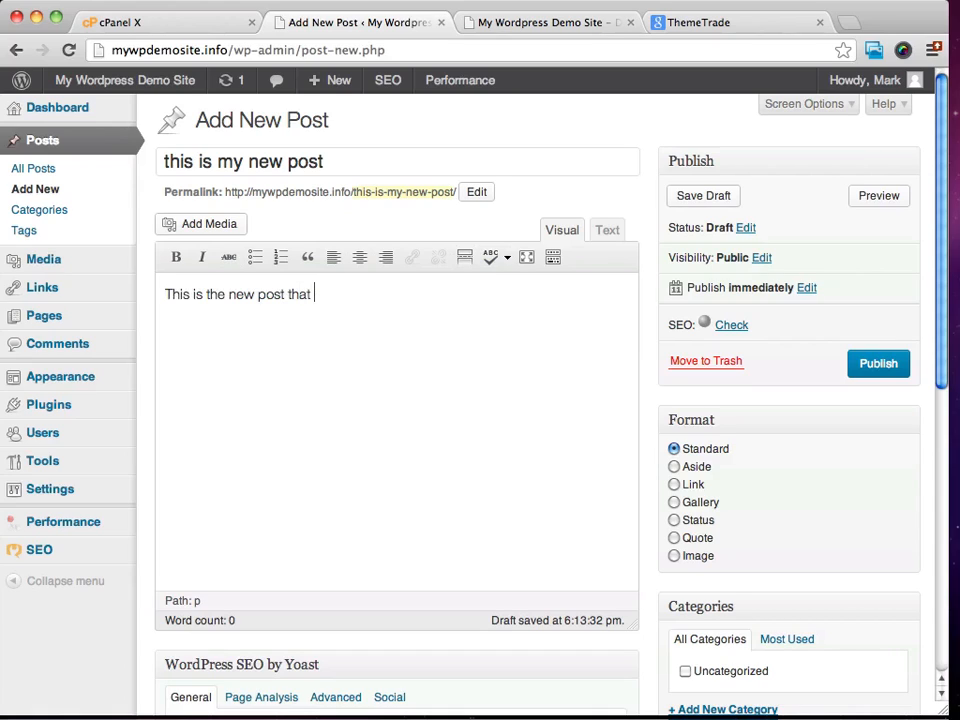
pyautogui.write(' I was telling you about.')
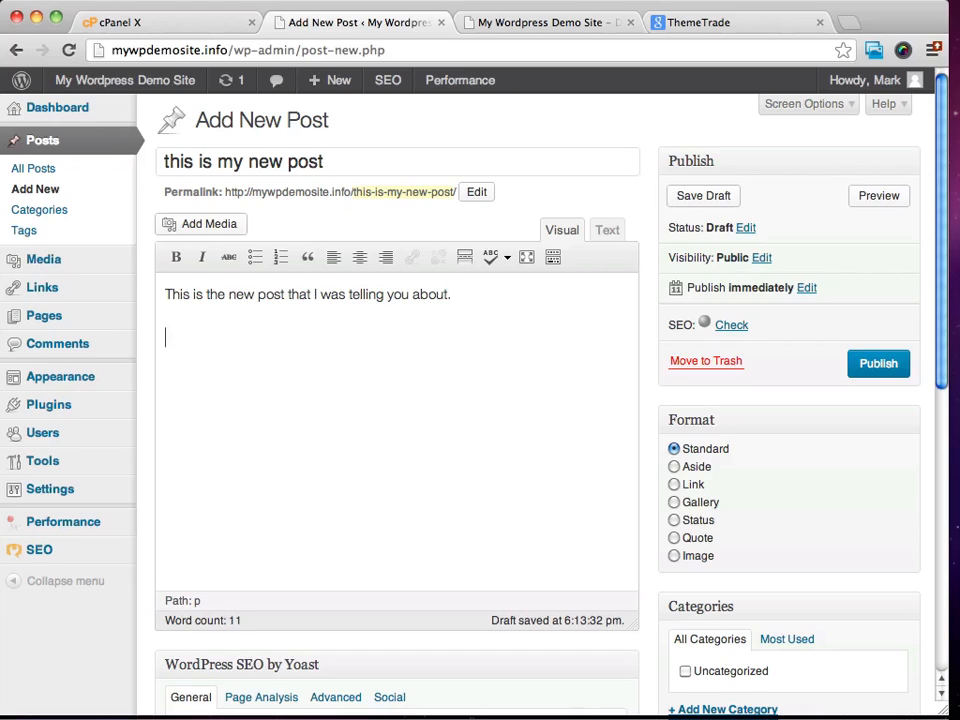
pyautogui.write('  It is a full siz')
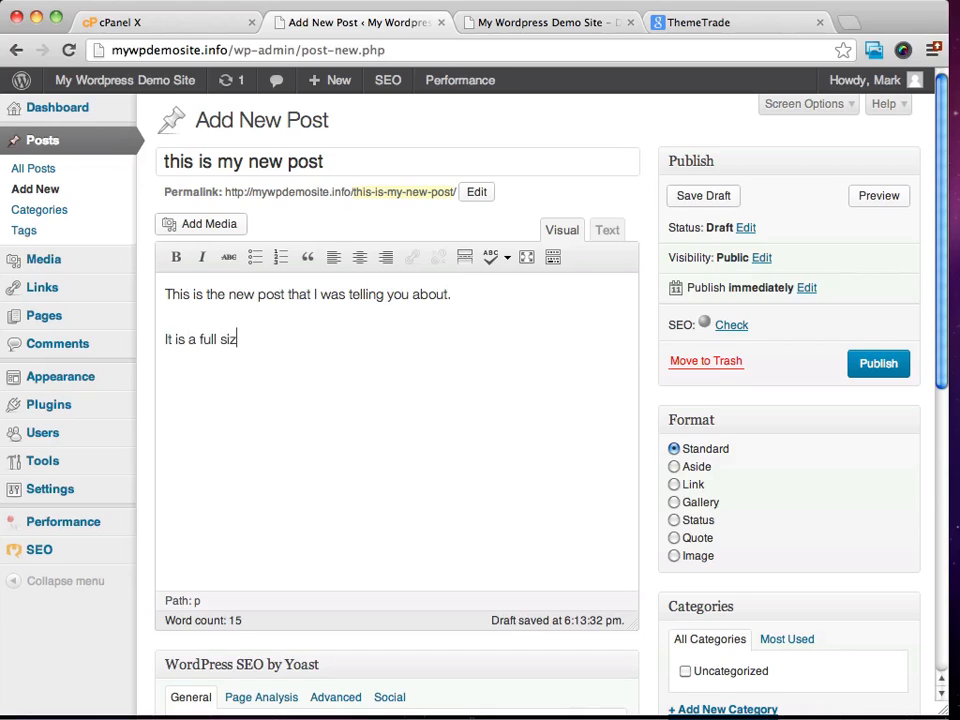
pyautogui.write('ed post.')
# Step: Make the word "post" in the first paragraph italic and bold, and publish the post
pyautogui.moveTo(257, 294); pyautogui.dragTo(285, 294)
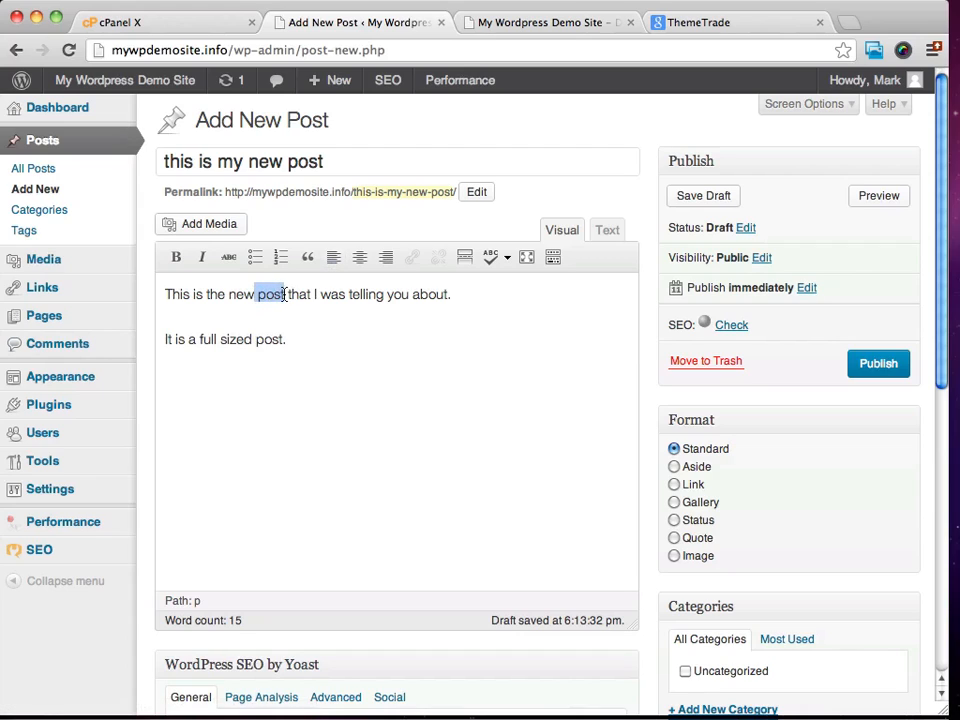
pyautogui.click(206, 258)
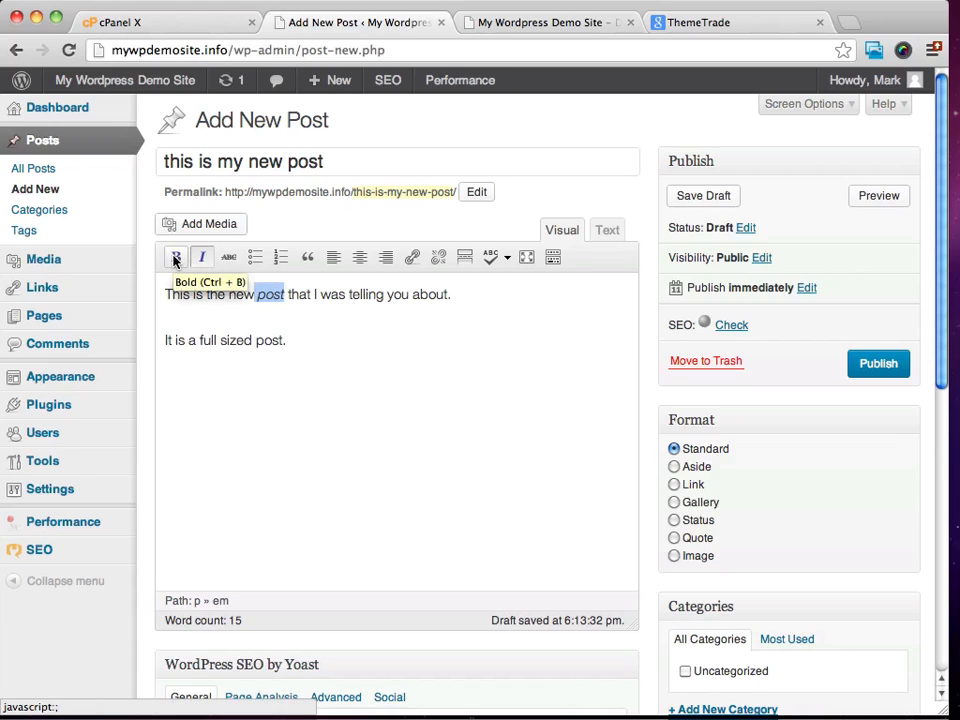
pyautogui.click(175, 258)
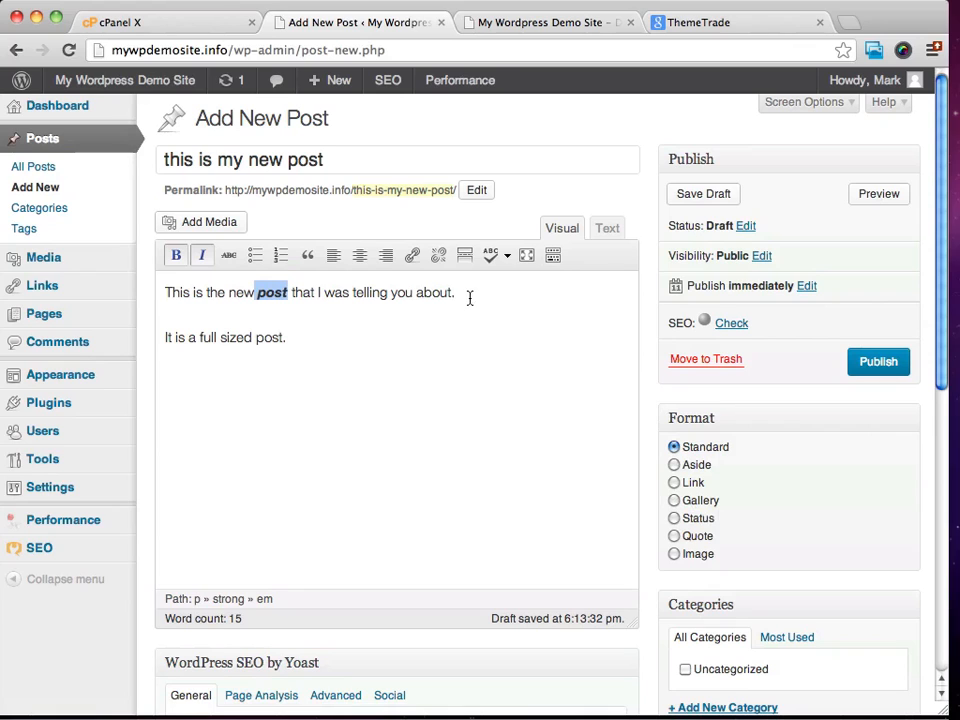
pyautogui.scroll(-4, 474, 362)
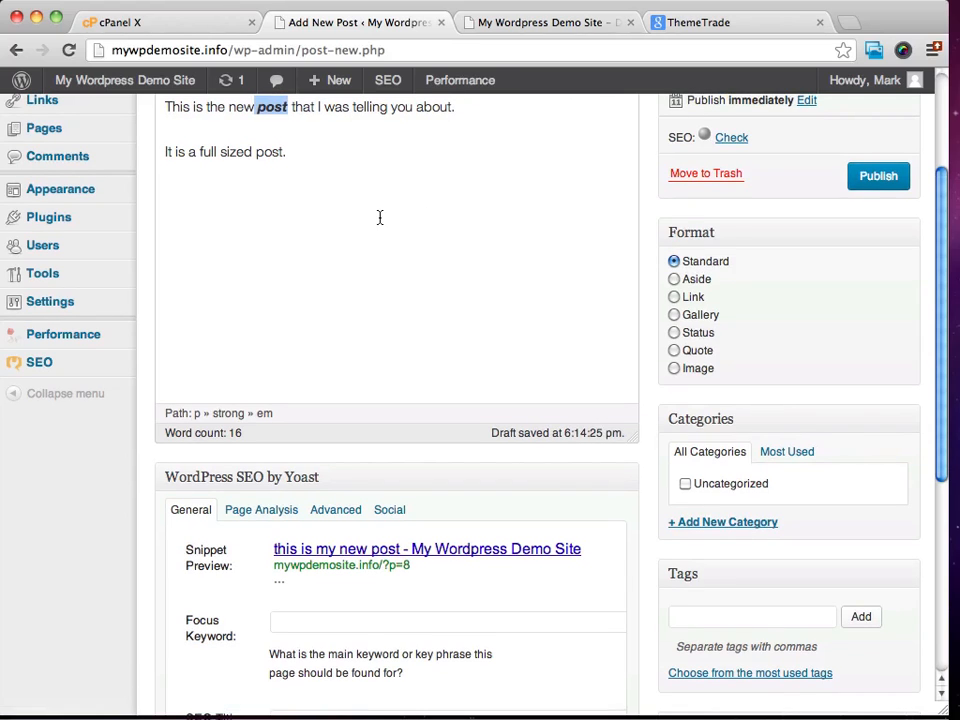
pyautogui.scroll(4, 425, 205)
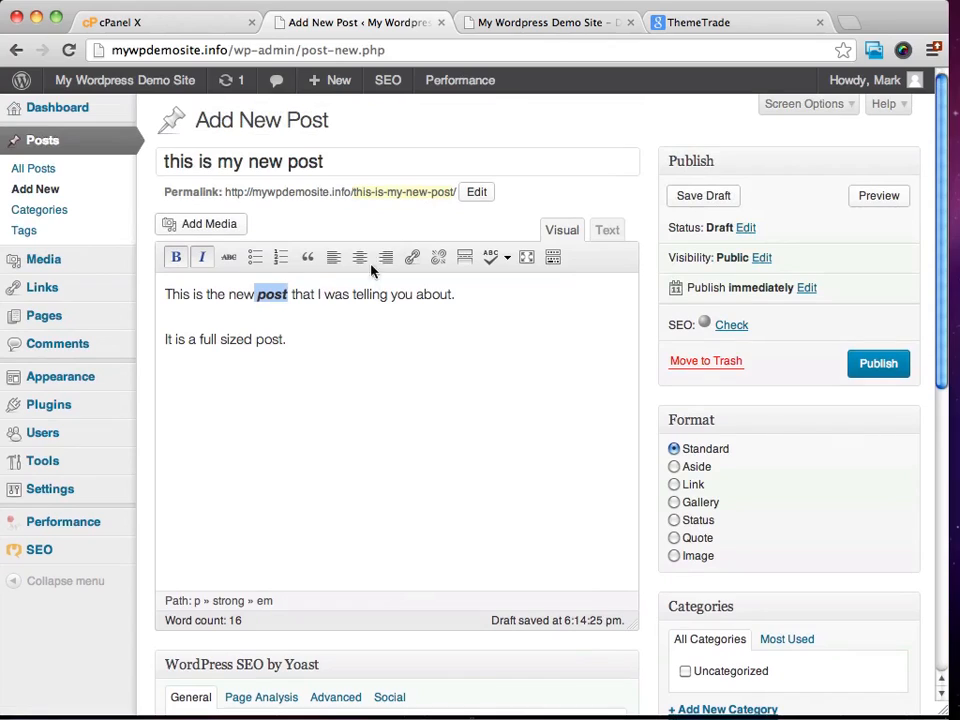
pyautogui.click(887, 364)
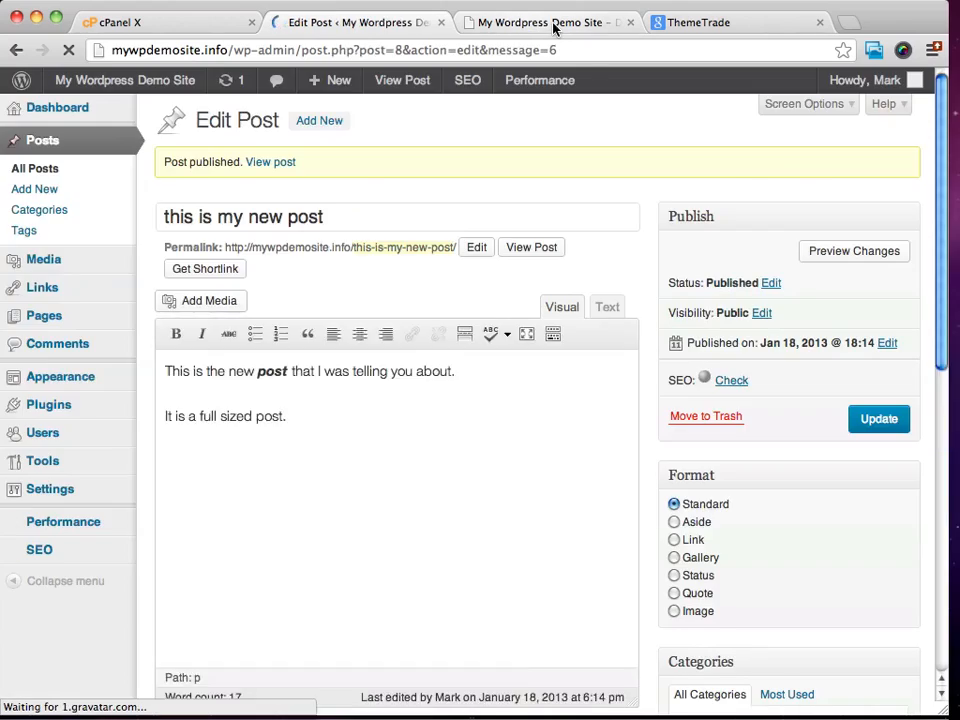
# Step: Reload the live site's front page and check the main column and recent posts list for the new post
pyautogui.click(553, 22)
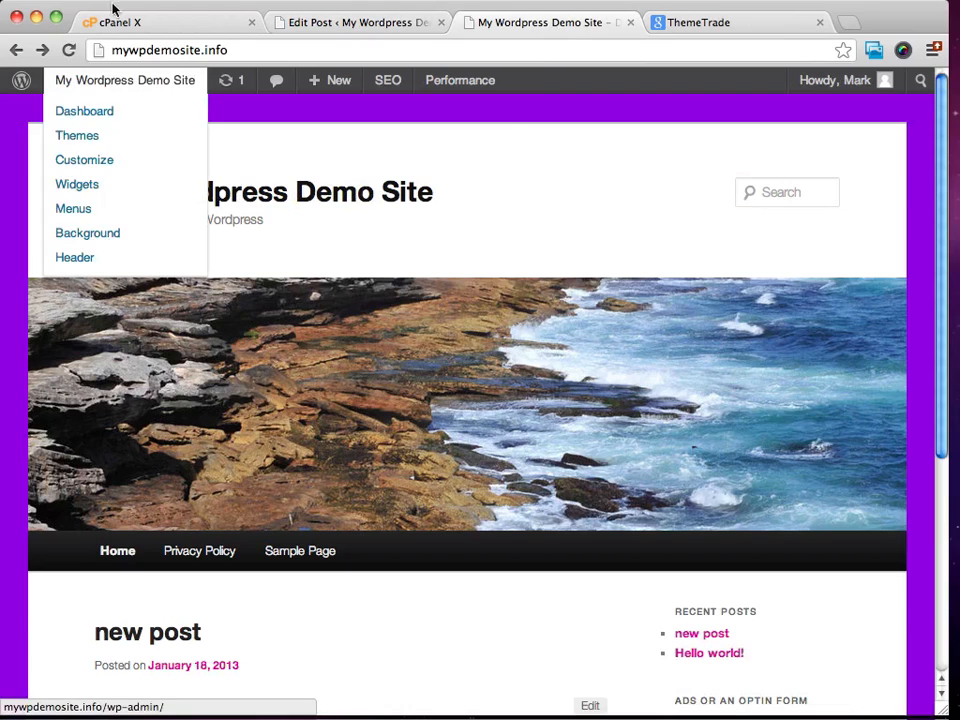
pyautogui.click(69, 49)
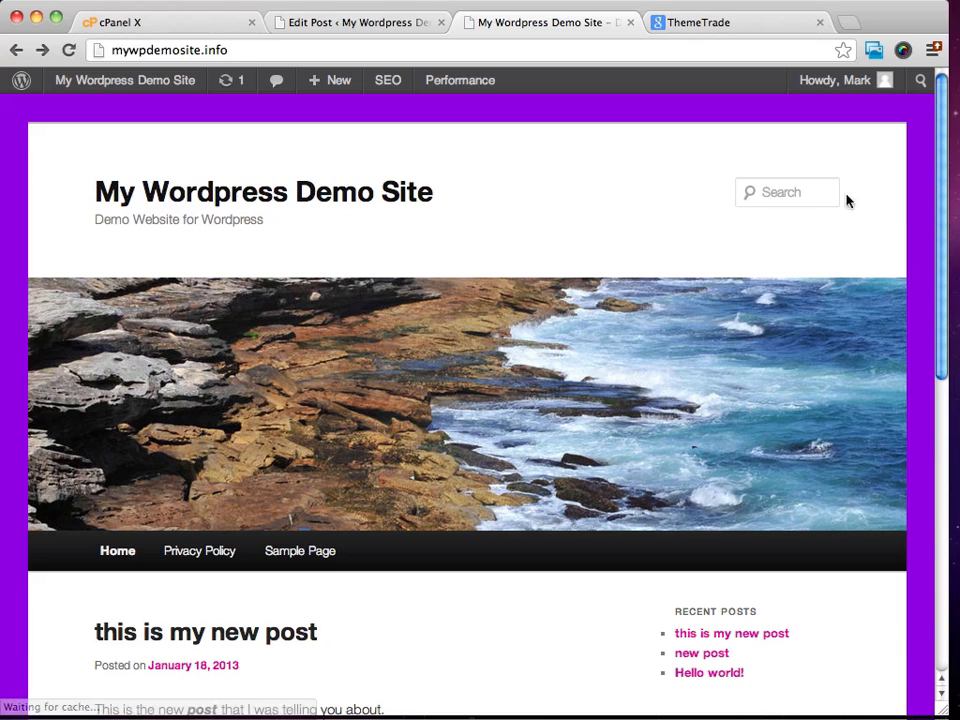
pyautogui.scroll(-5, 800, 195)
pyautogui.scroll(1, 380, 285)
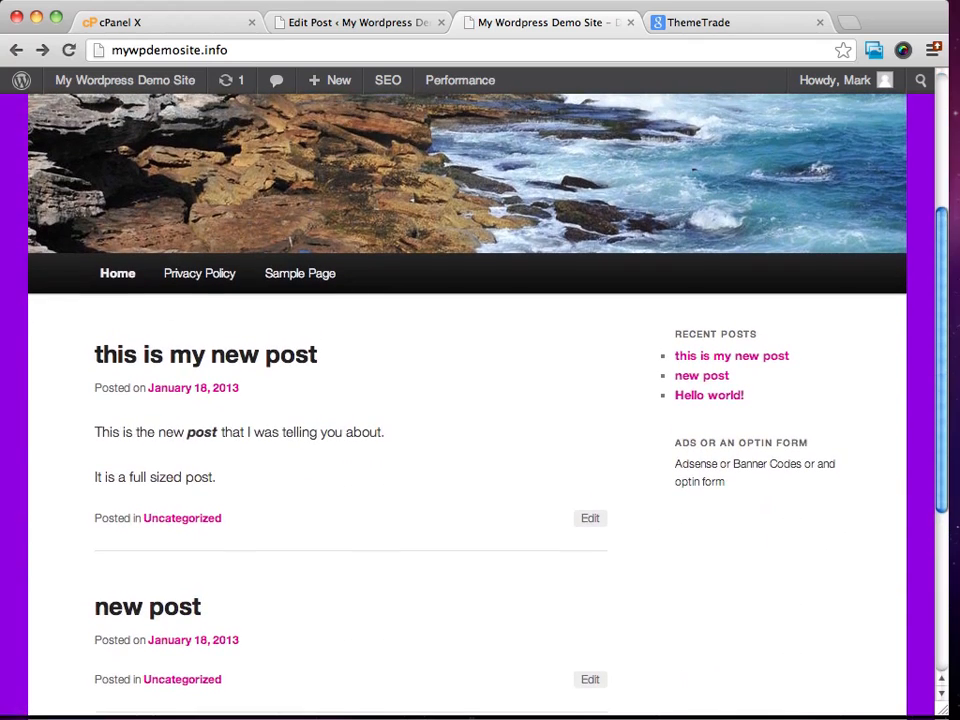
pyautogui.scroll(5, 279, 332)
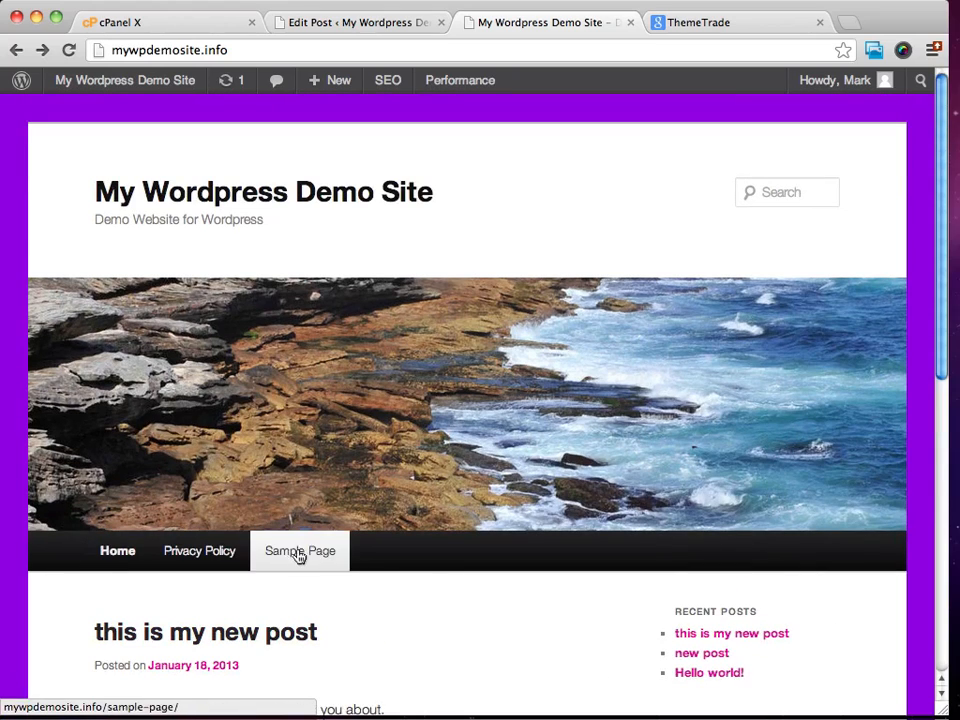
pyautogui.scroll(-5, 808, 555)
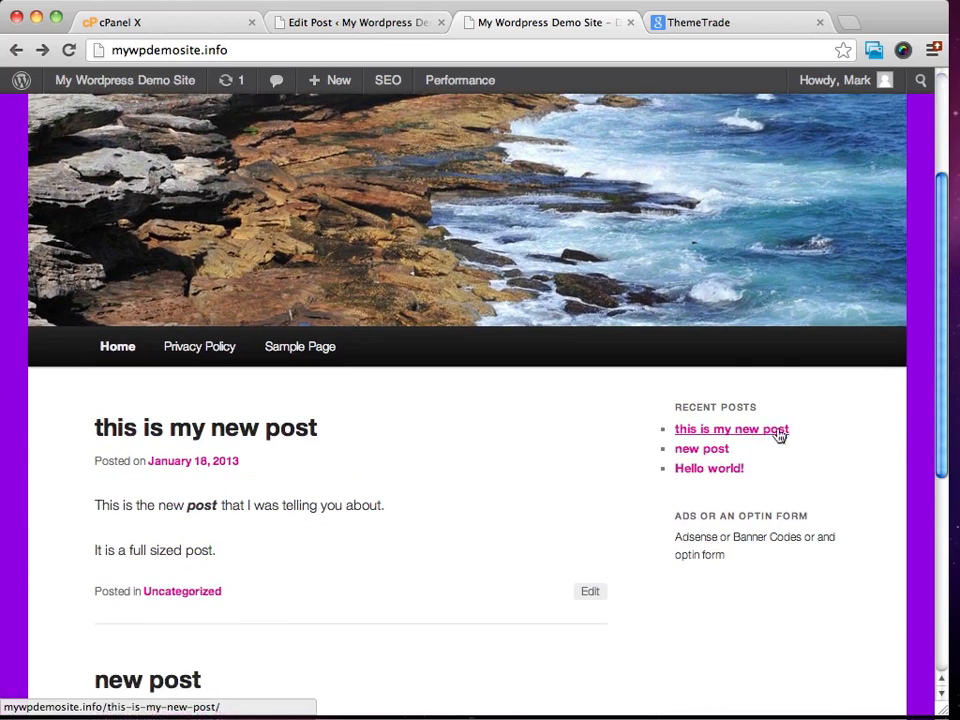
# Step: View "this is my new post" from the recent posts list on the live site and return to the front page
pyautogui.click(733, 429)
pyautogui.scroll(-5, 468, 250)
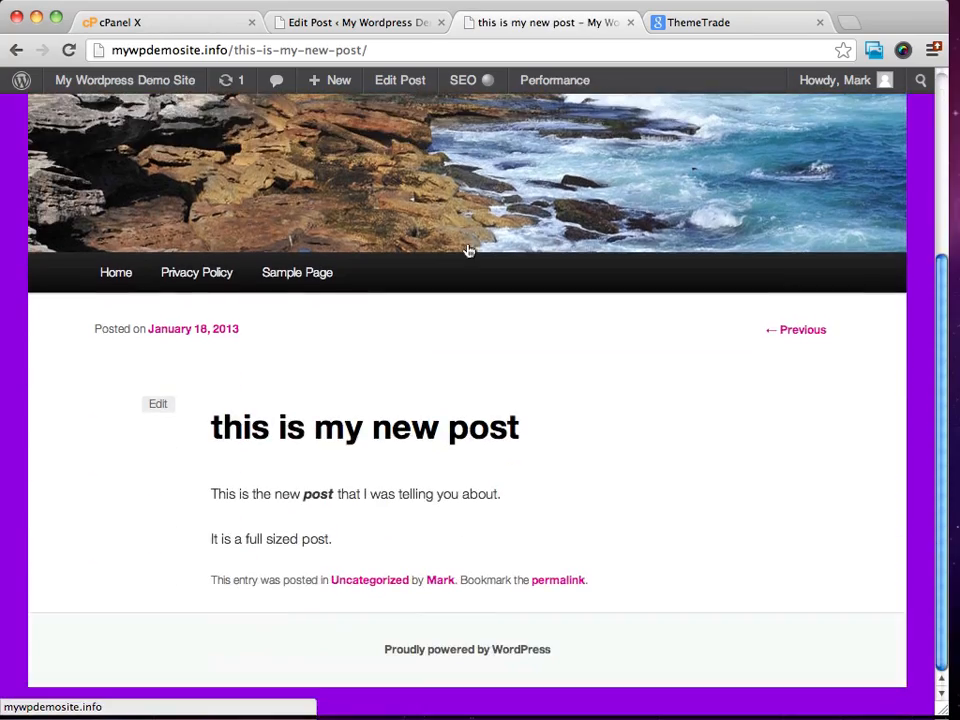
pyautogui.scroll(5, 468, 250)
pyautogui.press('super+bracketleft')
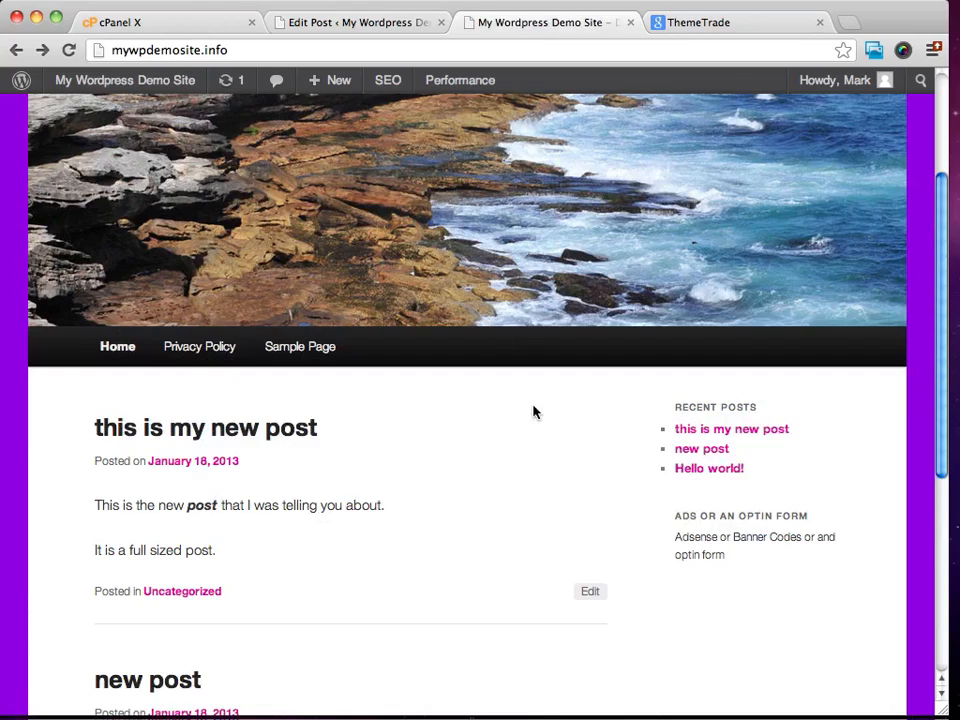
pyautogui.scroll(-4, 534, 411)
pyautogui.scroll(6, 534, 411)
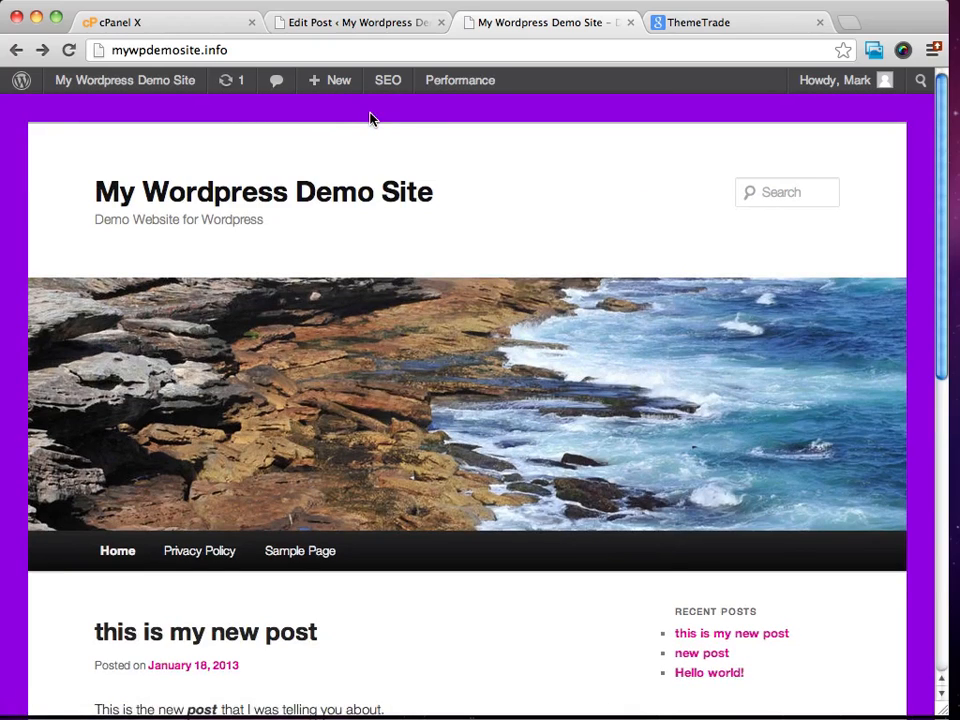
# Step: Return to the admin area and view the list of pages followed by the list of posts
pyautogui.click(332, 24)
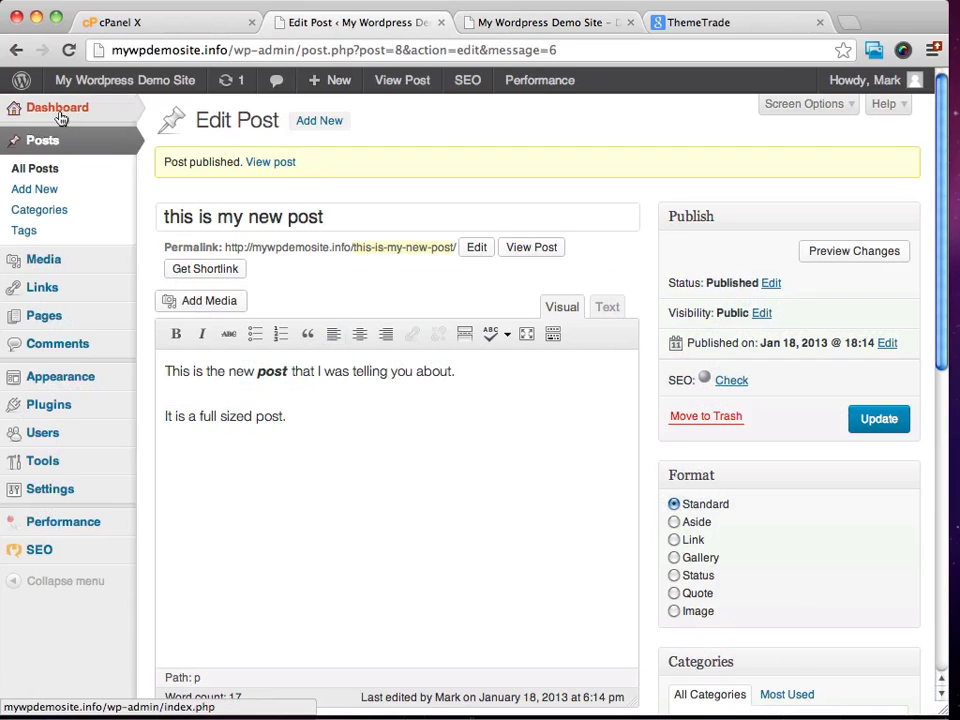
pyautogui.click(43, 316)
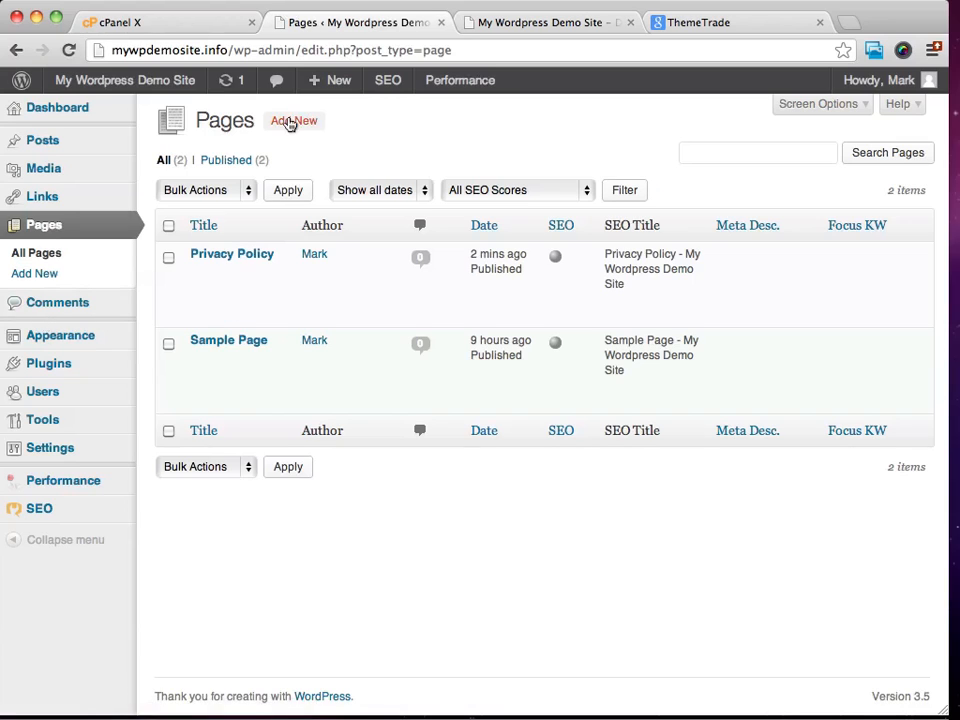
pyautogui.click(45, 147)
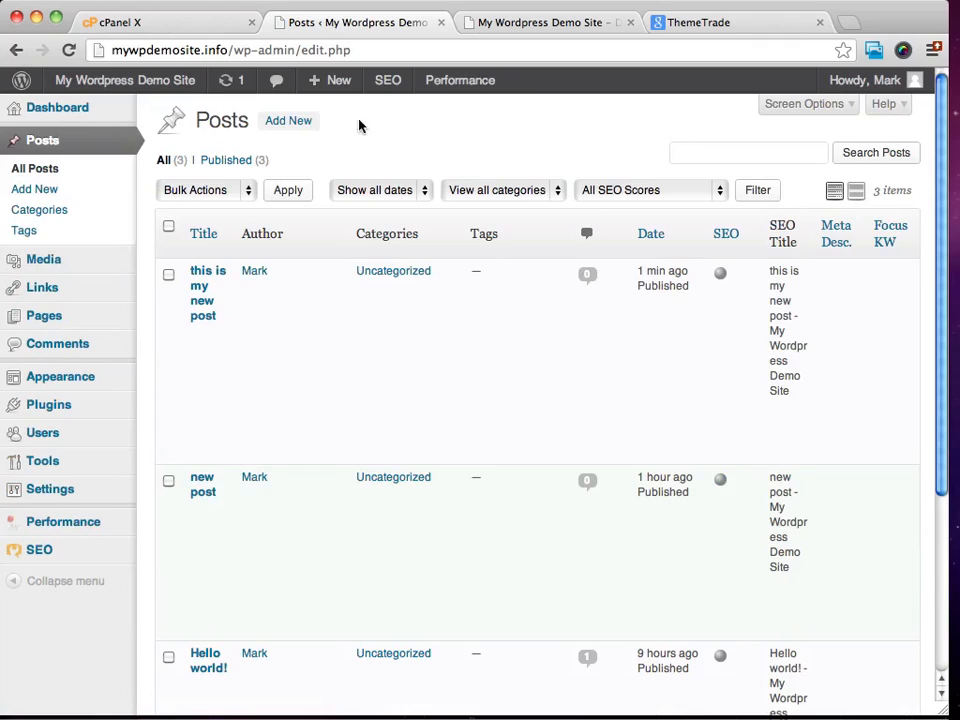